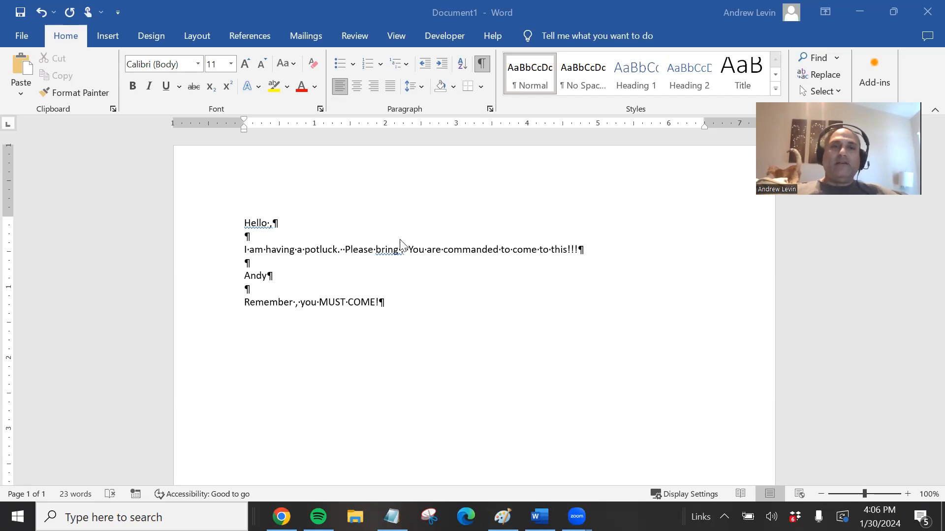
- Enlarge all of the letter's text to 20 pt
click(268, 225)
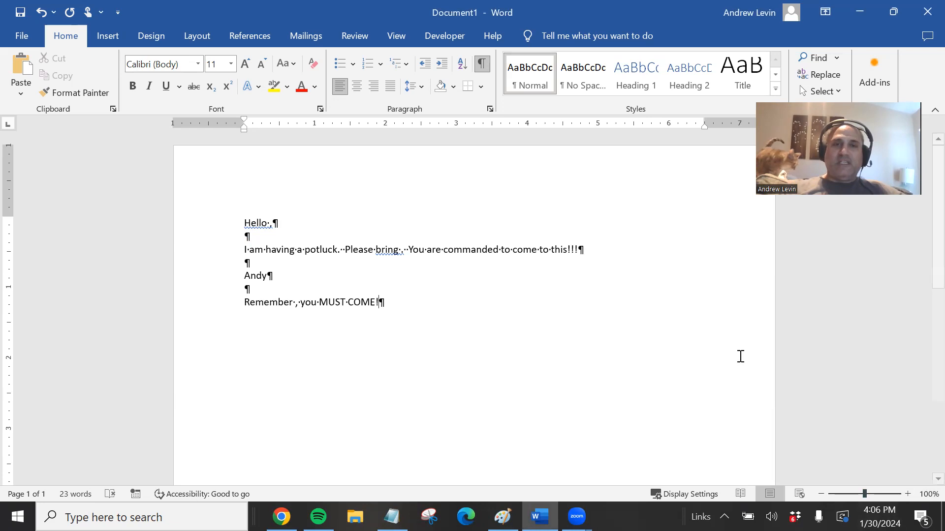
drag(245, 219, 450, 318)
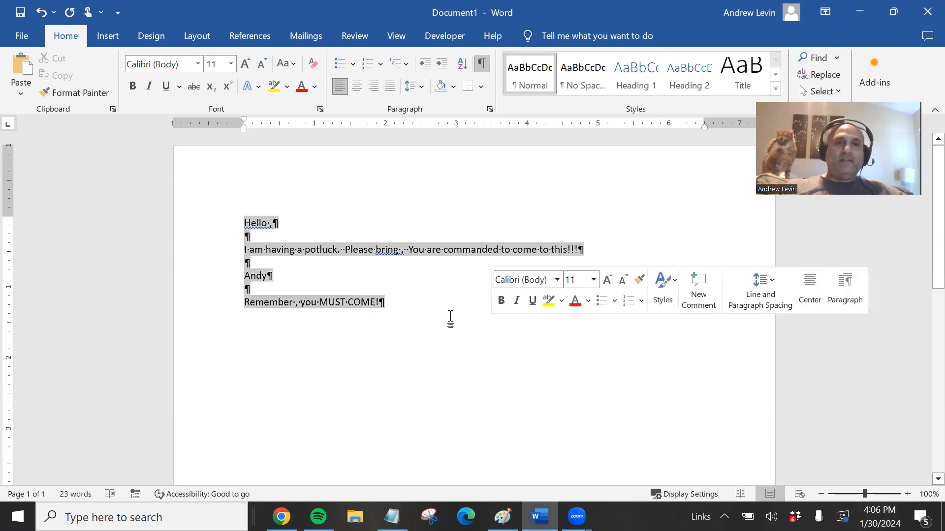
click(245, 64)
click(245, 64)
click(246, 64)
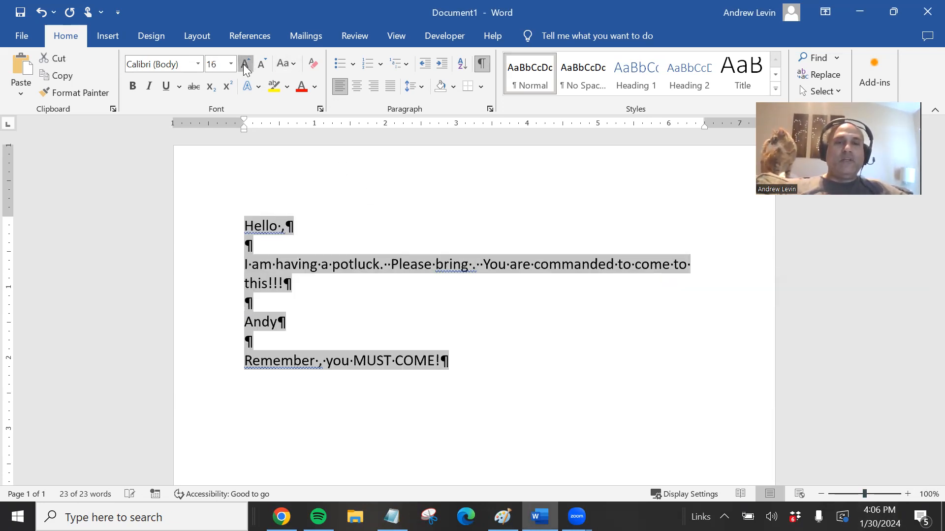
click(245, 64)
click(245, 64)
click(343, 240)
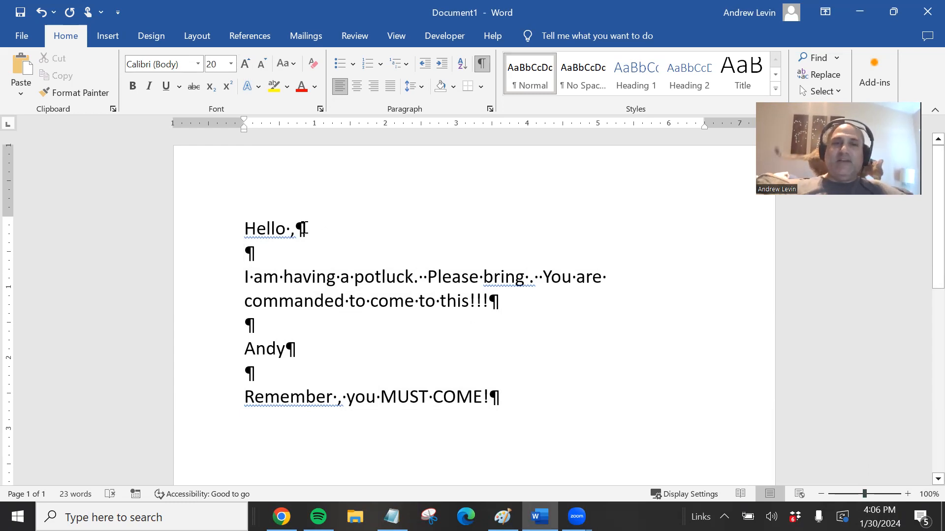
click(290, 231)
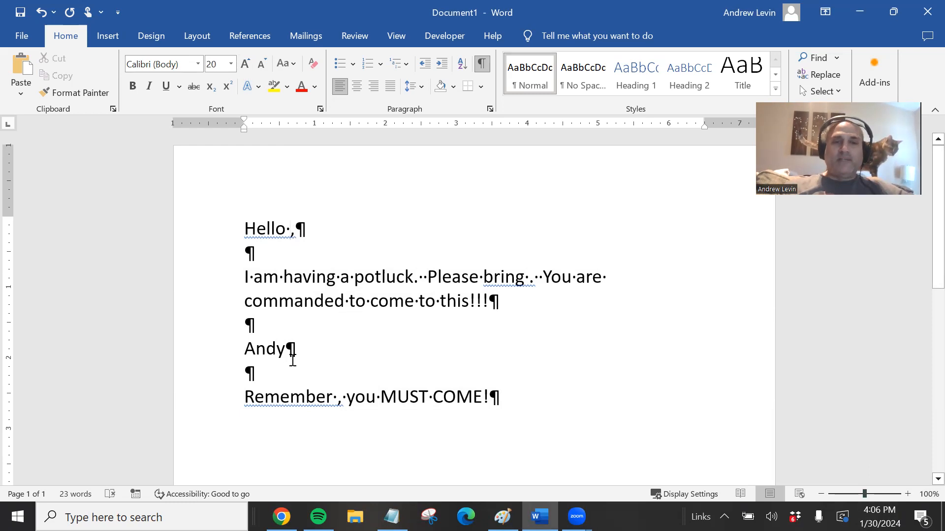
click(337, 397)
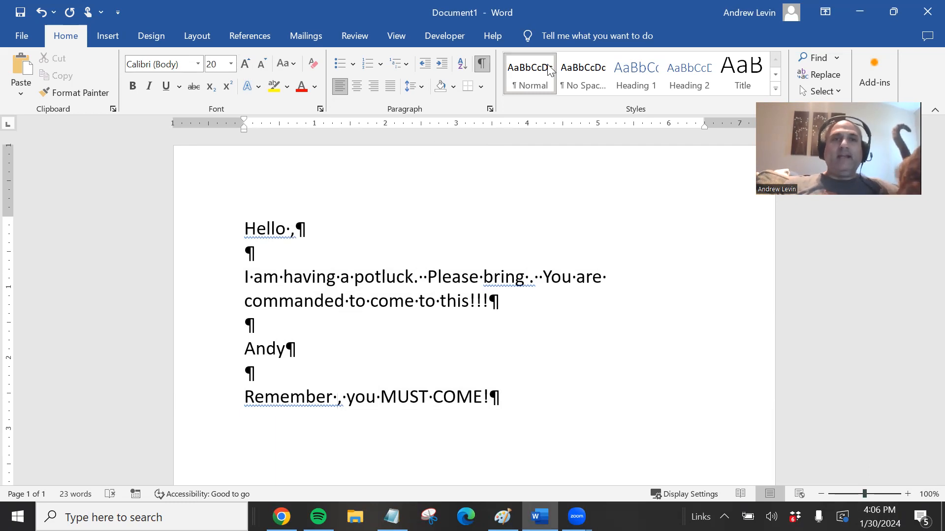
- Start the step-by-step mail merge wizard for letters, using the current document as the starting document
click(306, 36)
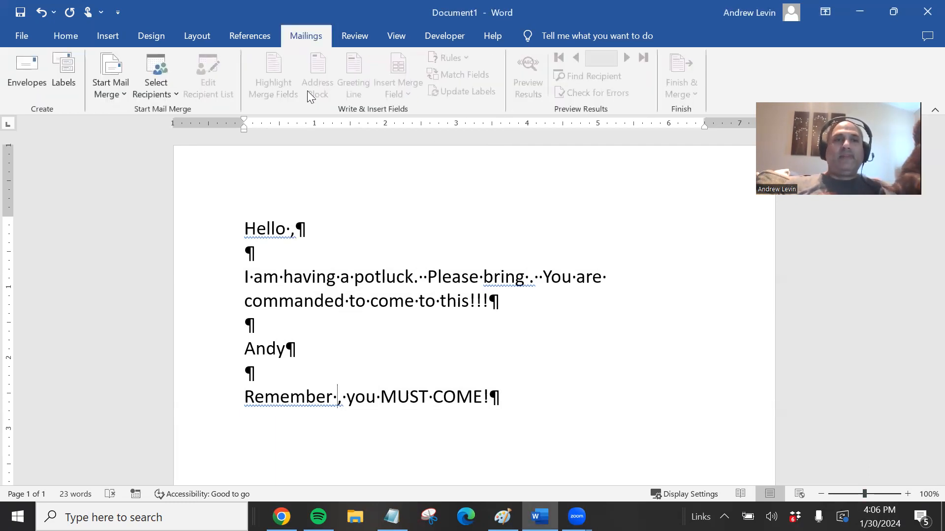
click(120, 94)
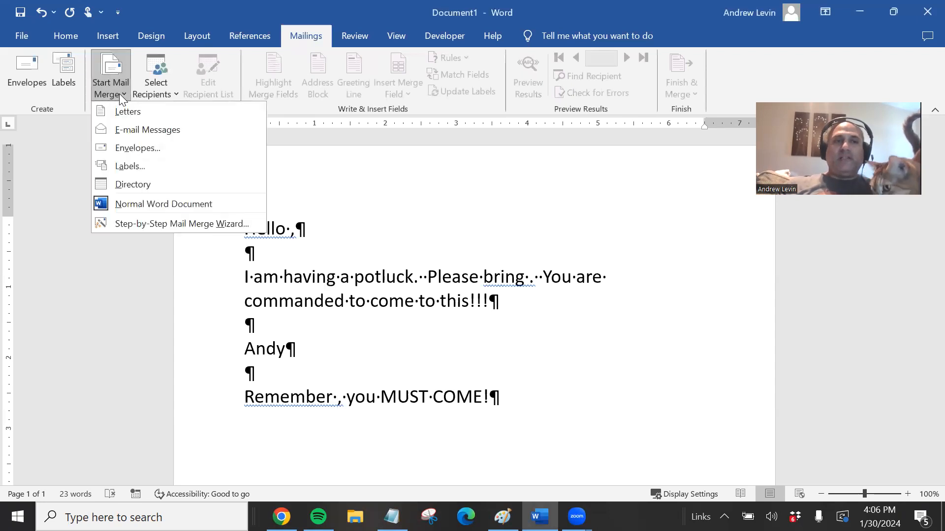
click(147, 223)
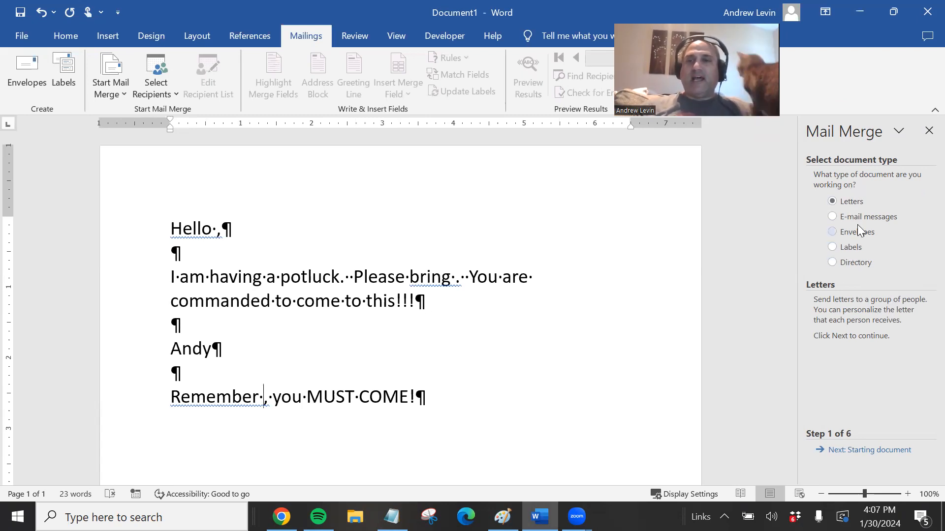
click(861, 451)
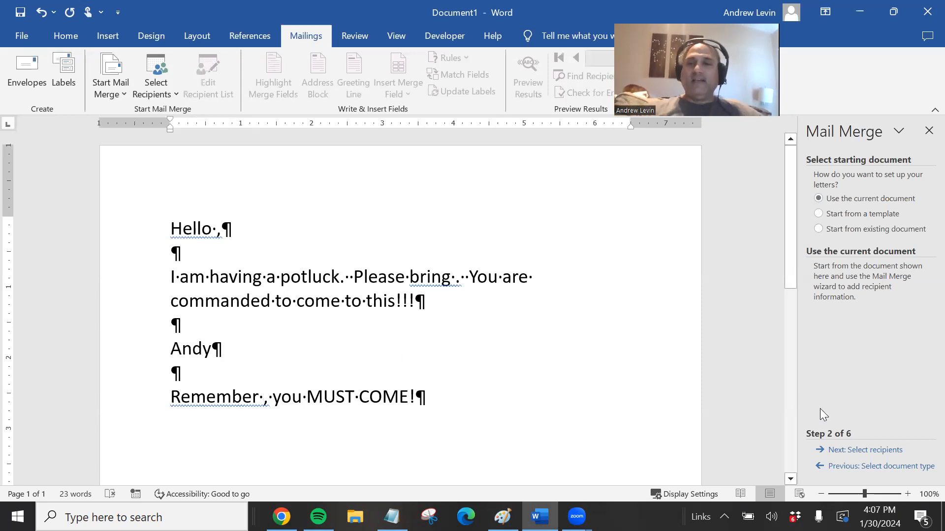
click(859, 451)
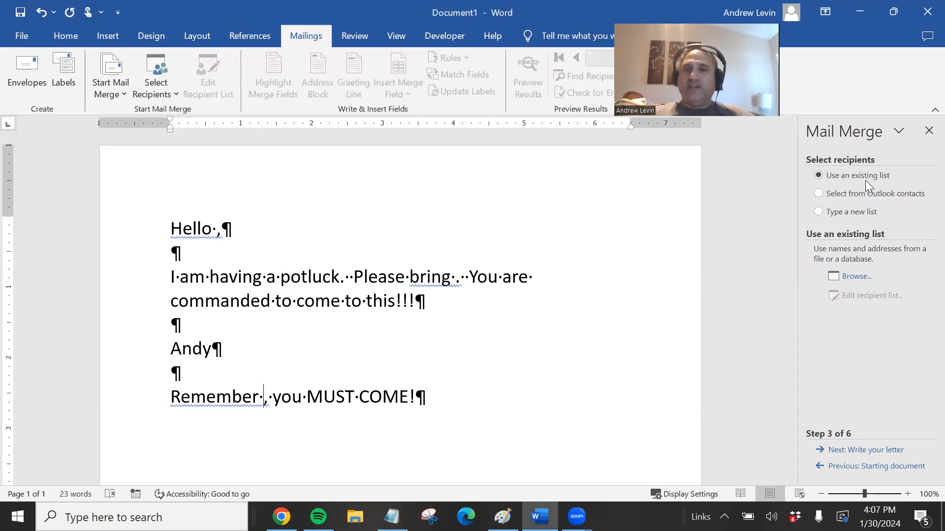
- Choose to type a new recipient list and start creating it, keeping its blank first entry
click(824, 215)
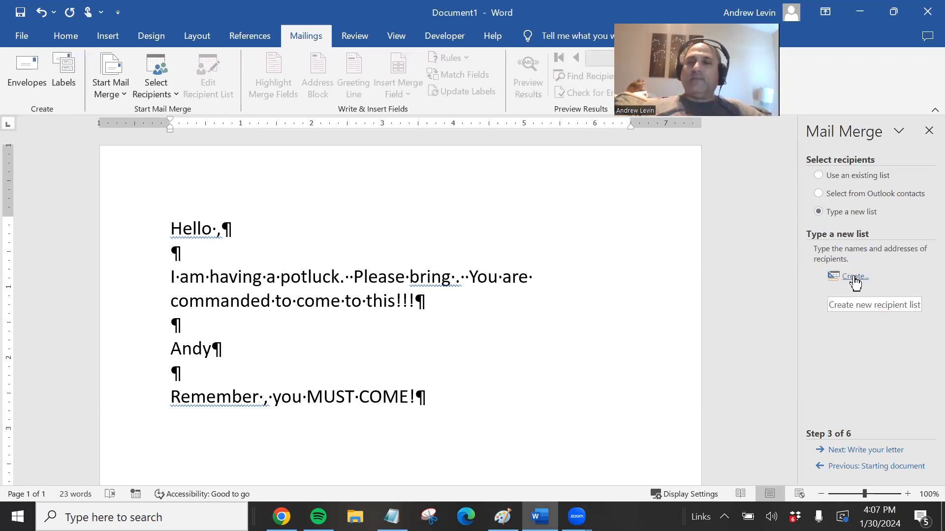
click(854, 277)
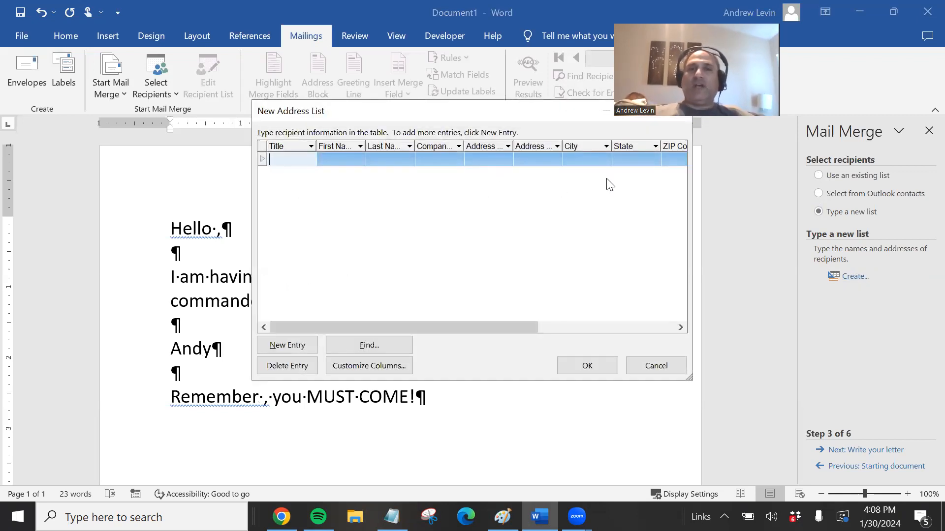
drag(380, 119, 386, 167)
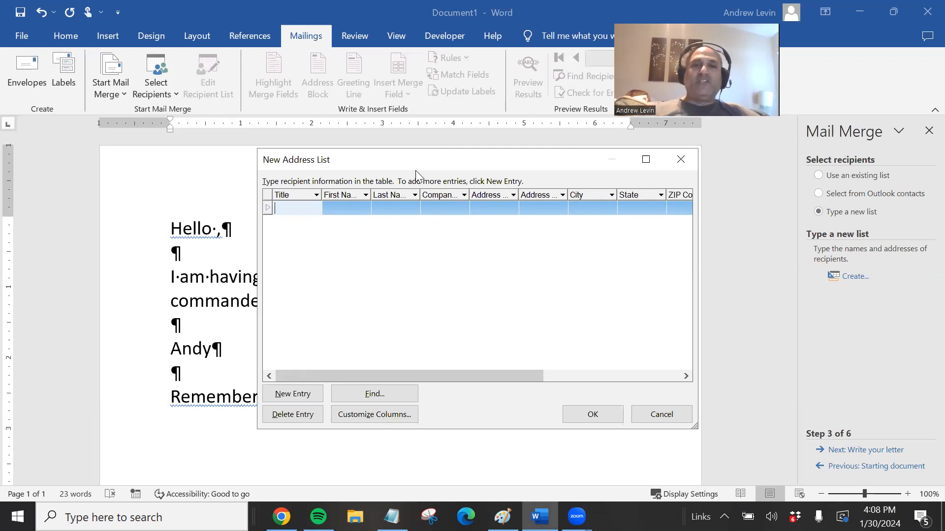
drag(417, 164, 570, 182)
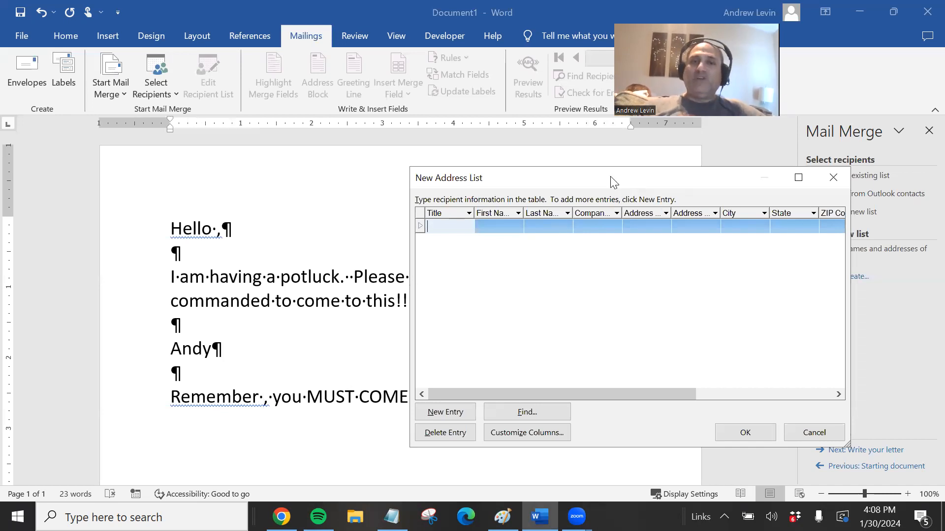
drag(611, 181, 397, 143)
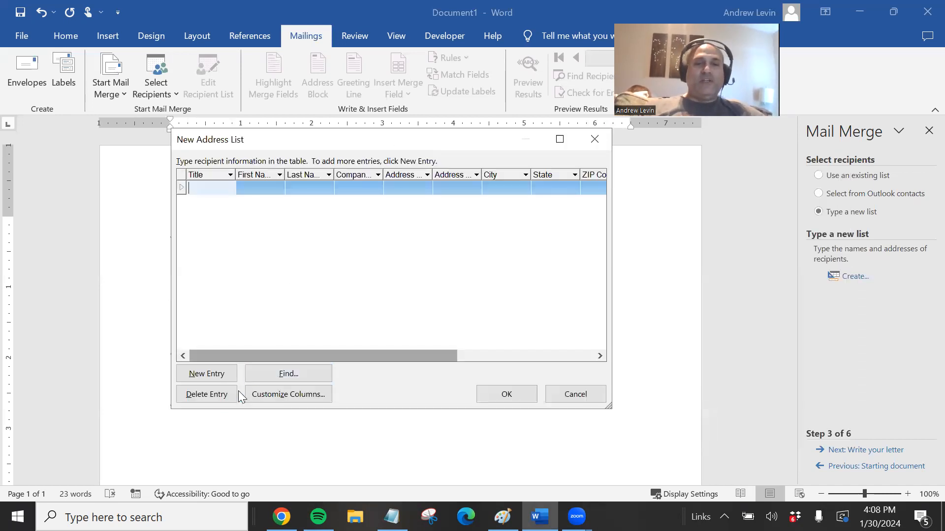
click(222, 403)
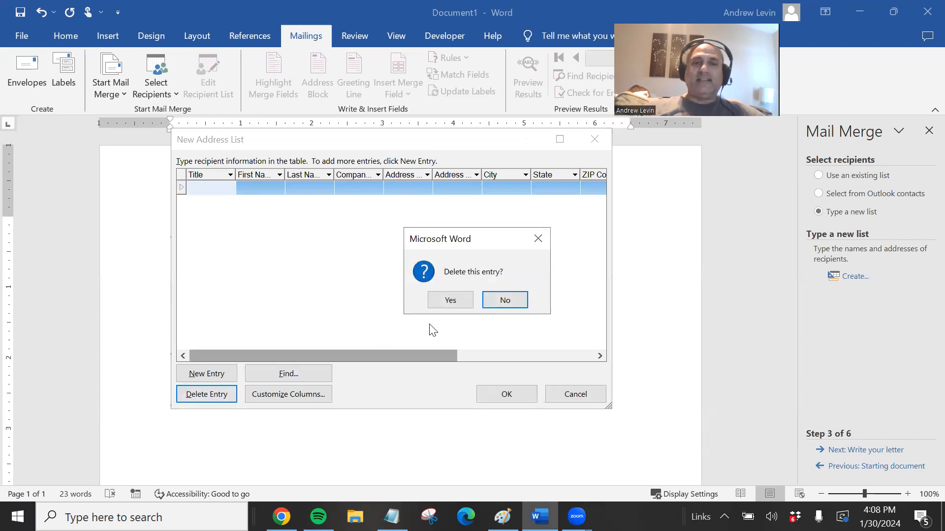
click(505, 300)
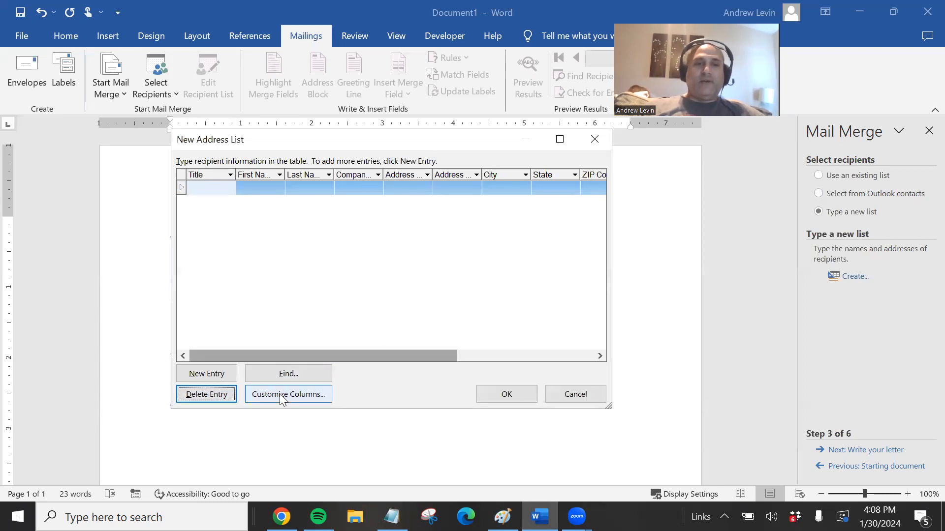
- Customize the address list columns by deleting the Title, Last Name and Company Name fields
click(284, 397)
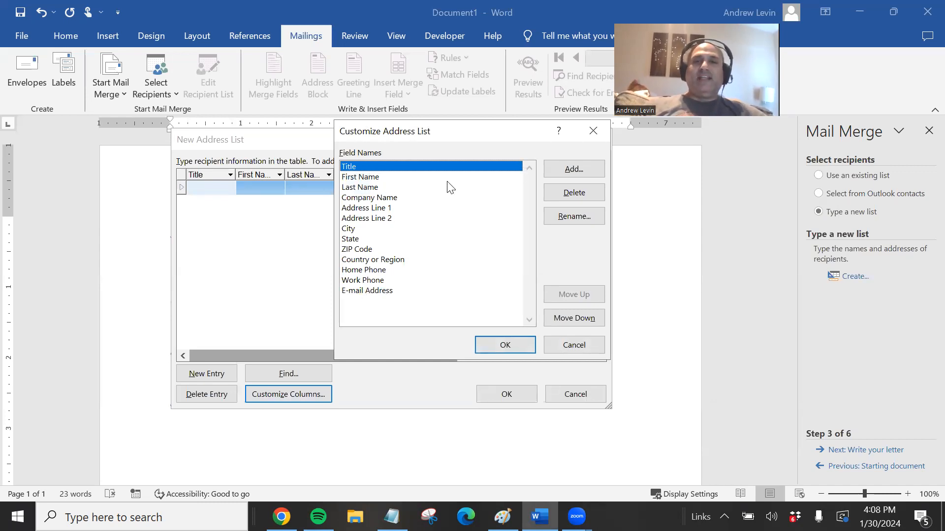
click(574, 193)
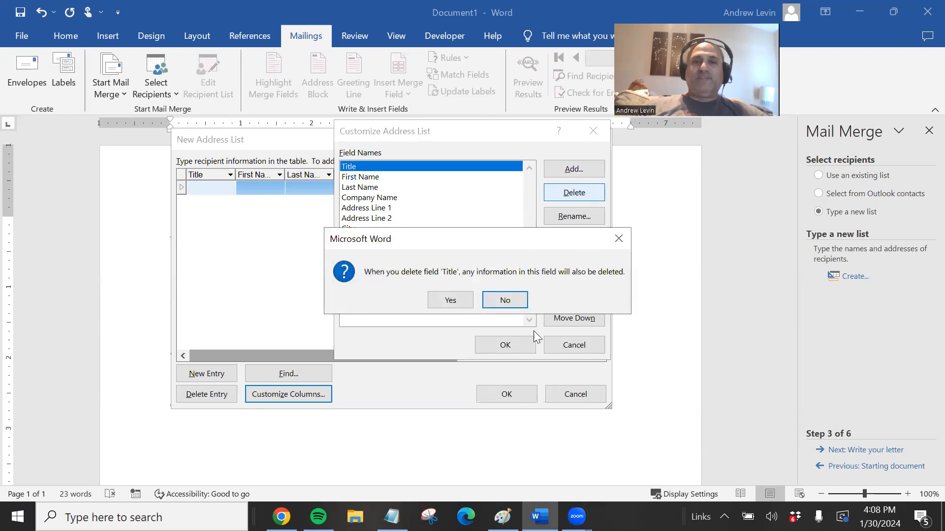
click(461, 305)
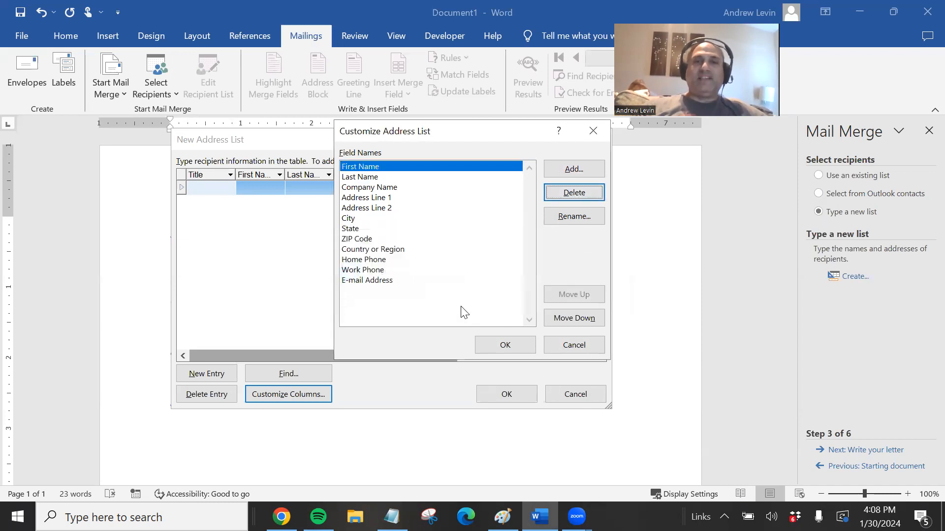
click(379, 178)
click(570, 192)
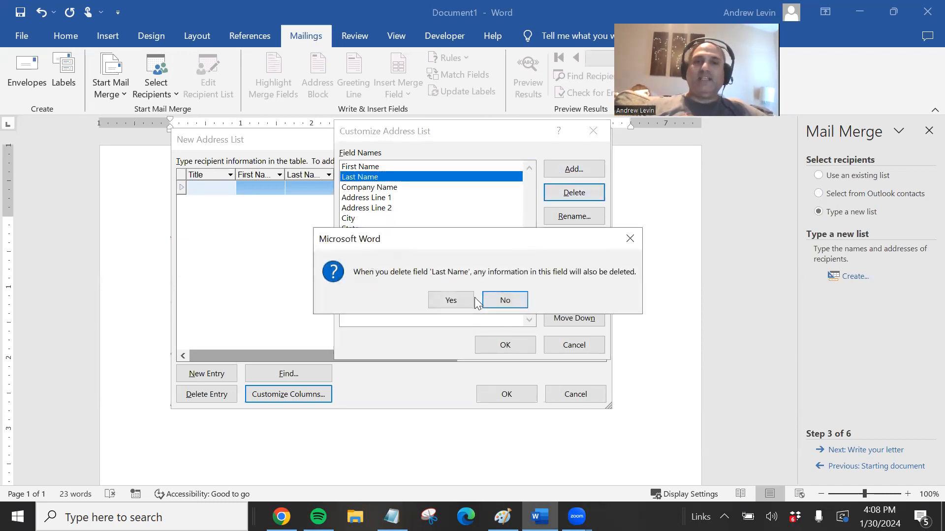
click(450, 300)
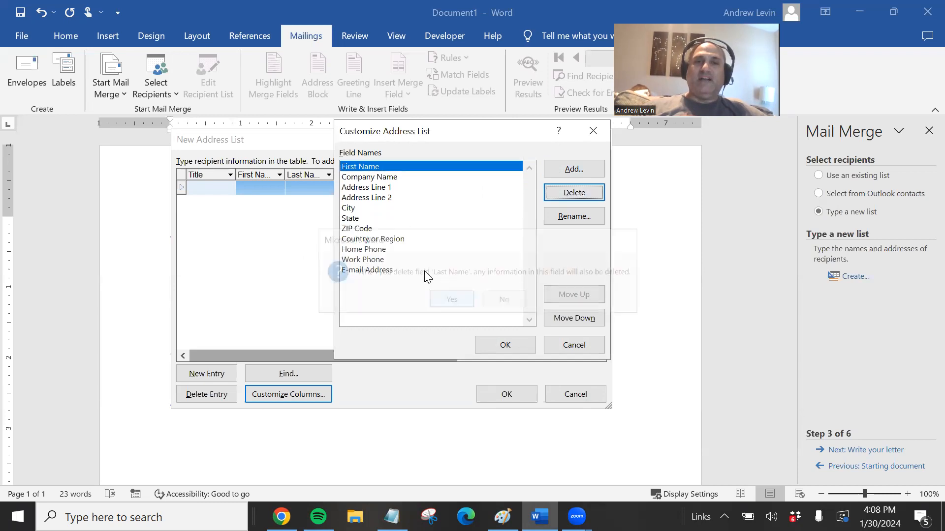
click(597, 194)
click(447, 300)
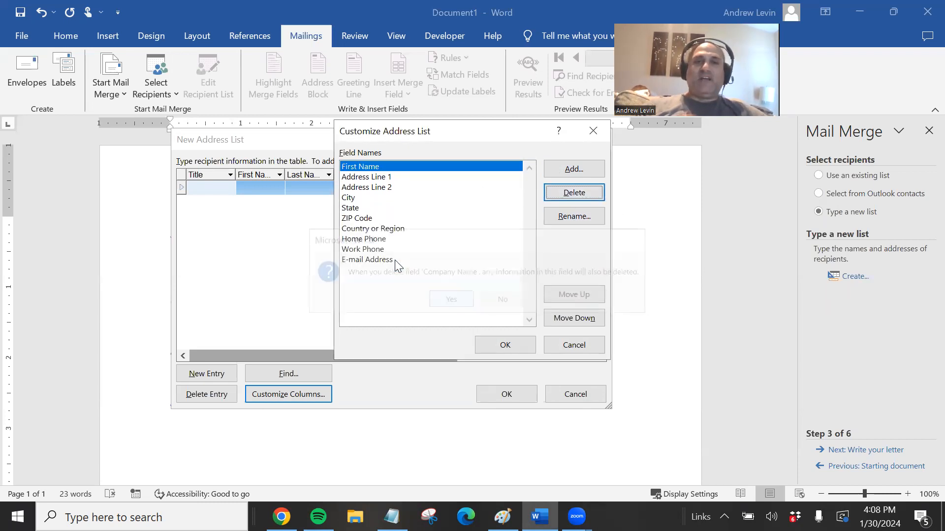
- Delete the Address Line 1 and Address Line 2 fields from the address list
click(366, 177)
click(546, 194)
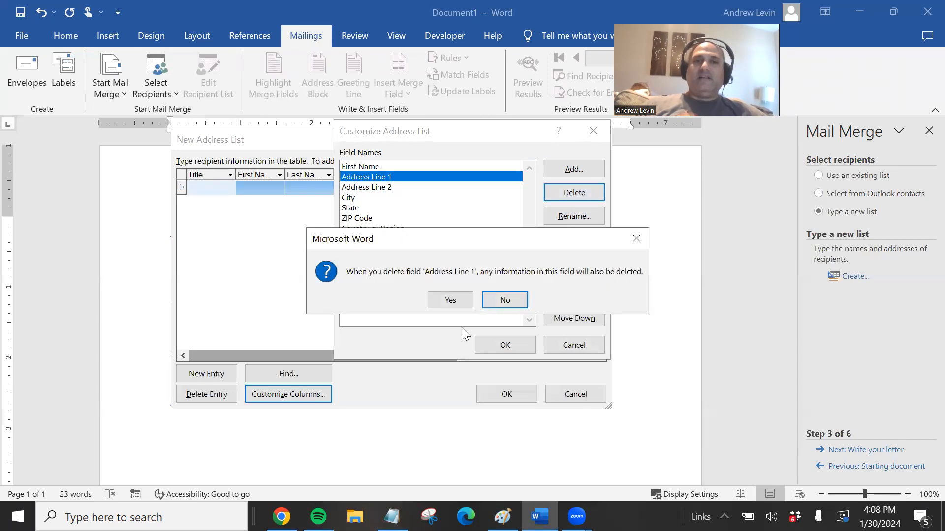
click(452, 299)
click(361, 178)
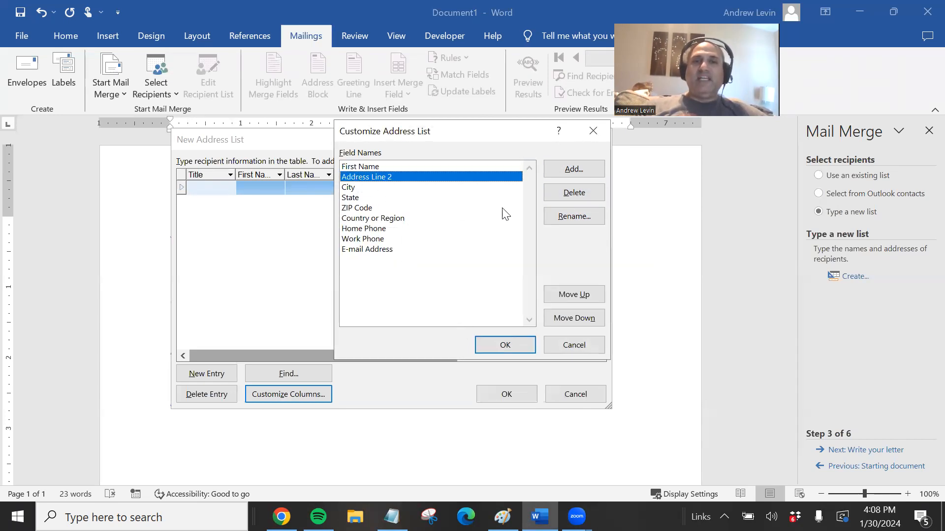
click(575, 192)
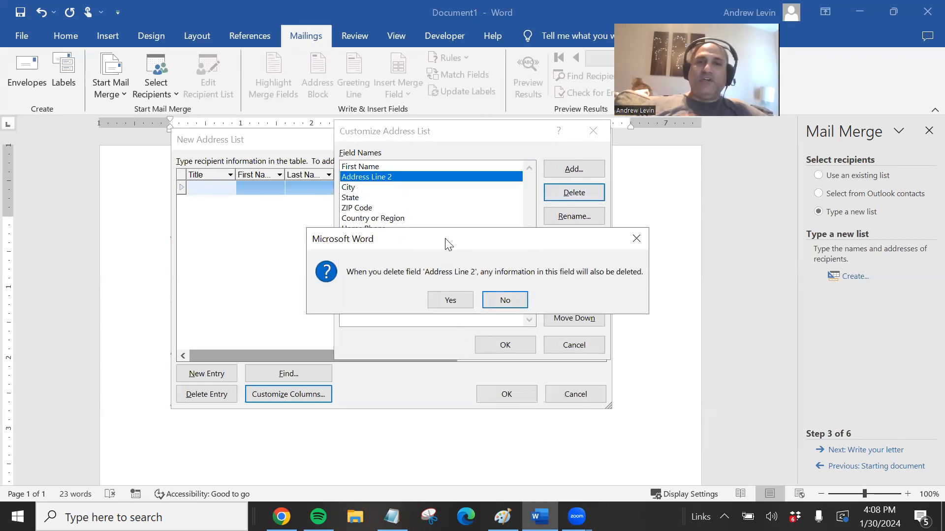
click(450, 299)
- Delete the State and ZIP Code fields from the address list, keeping City
click(357, 188)
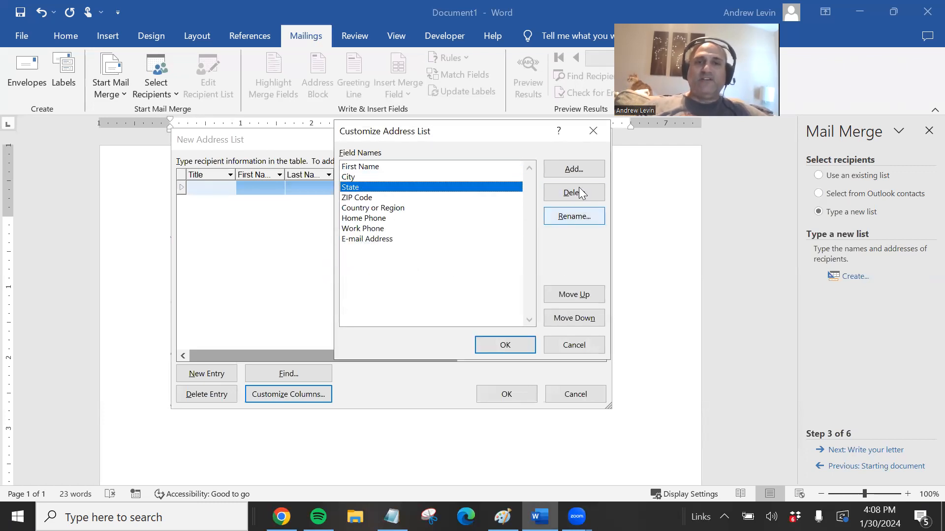
click(576, 193)
click(450, 300)
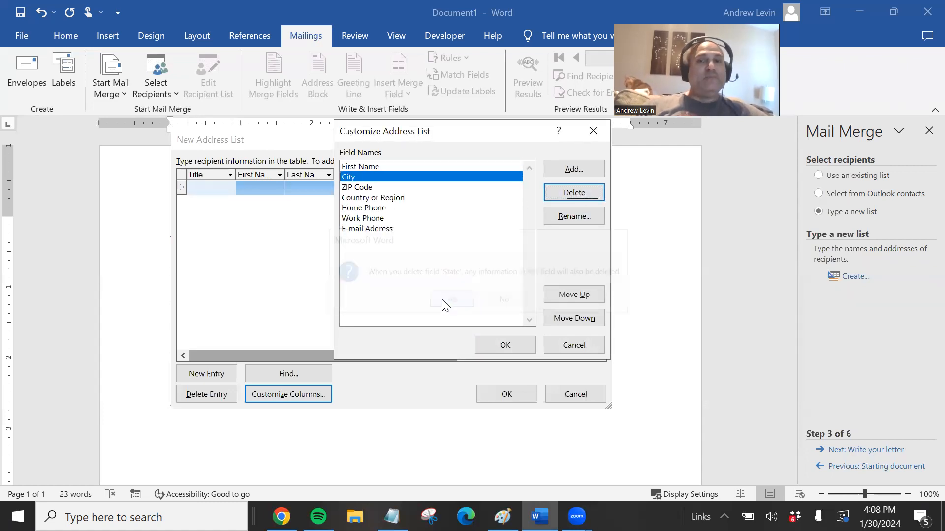
click(365, 188)
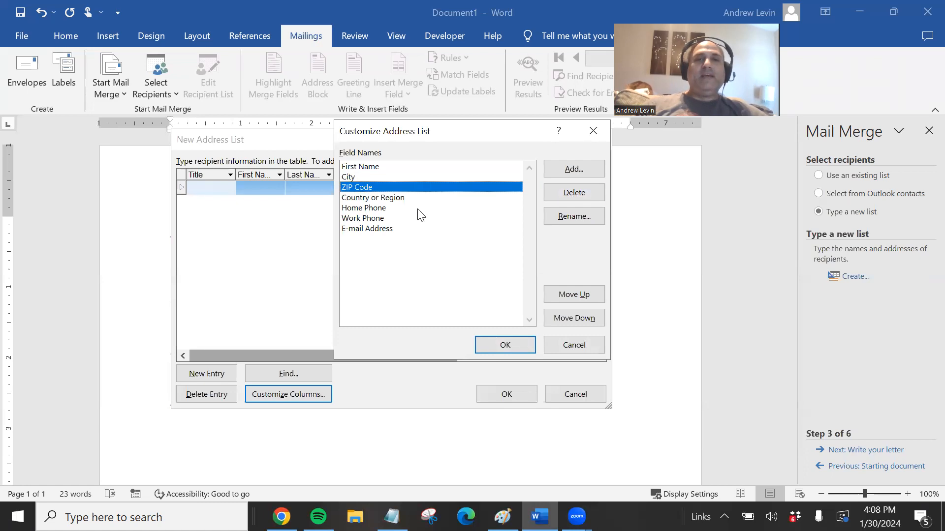
click(569, 193)
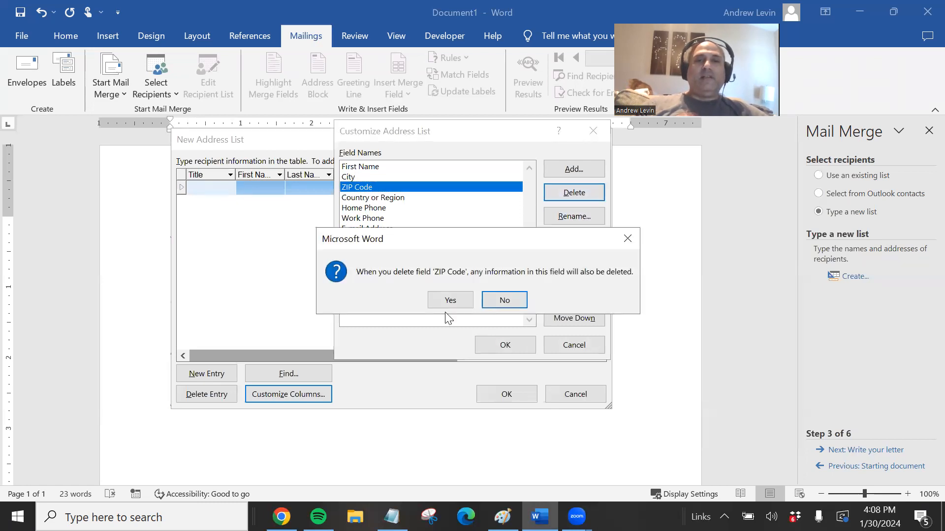
click(451, 301)
- Delete the Country or Region and Home Phone fields from the address list
click(375, 191)
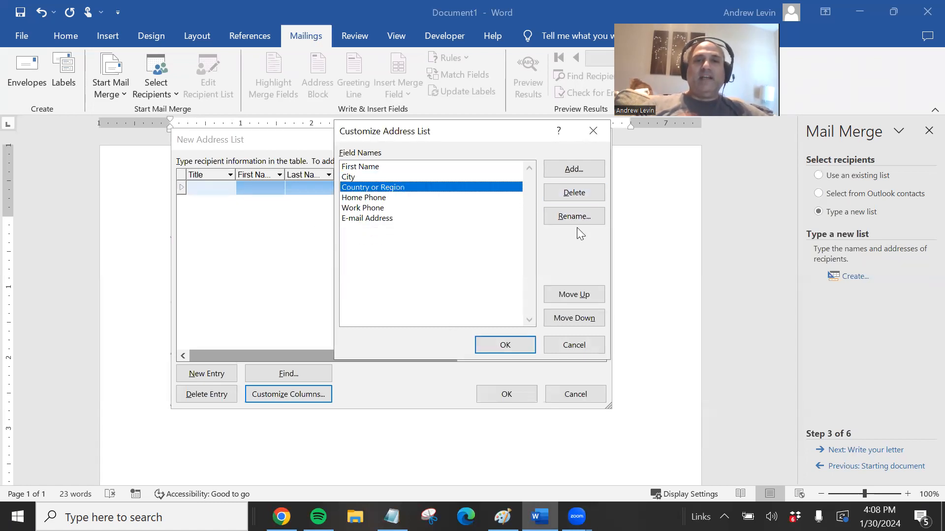
click(572, 196)
click(450, 302)
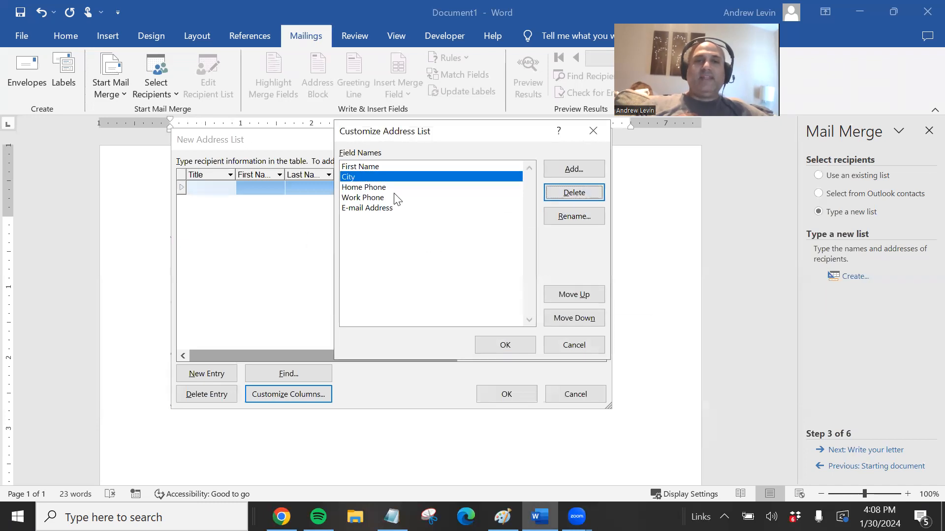
click(379, 189)
click(570, 193)
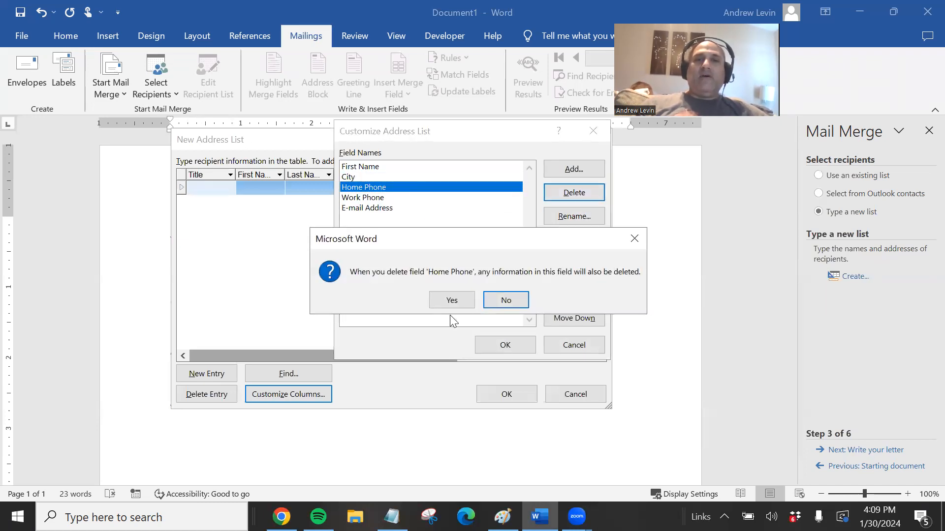
click(451, 300)
- Delete the Work Phone and E-mail Address fields from the address list
click(402, 190)
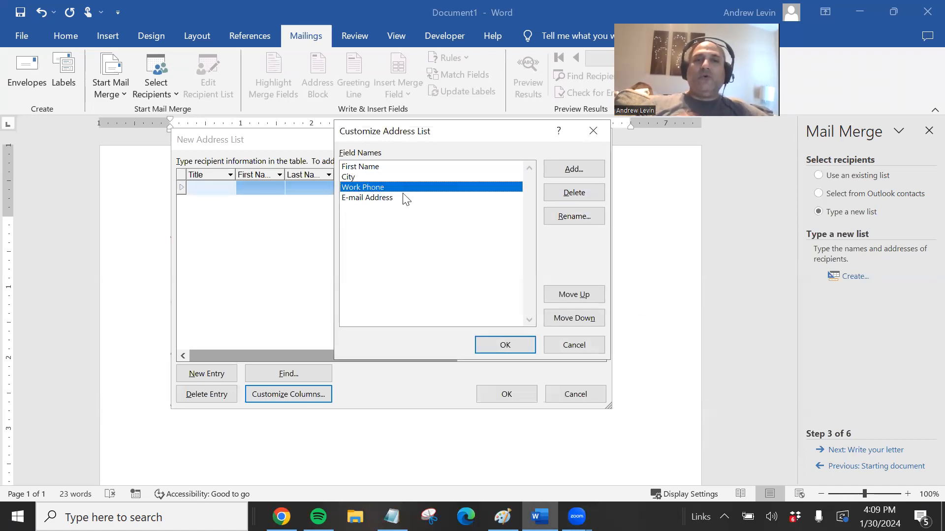
click(569, 194)
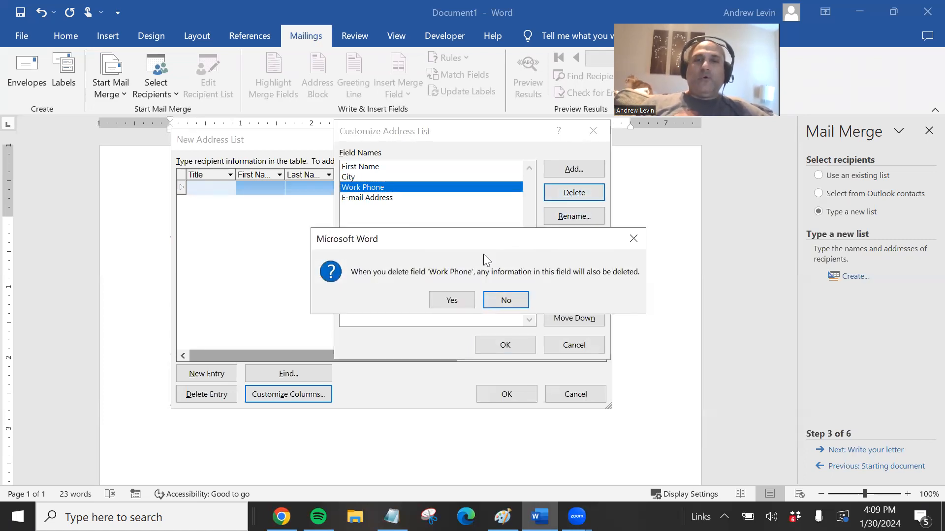
click(452, 299)
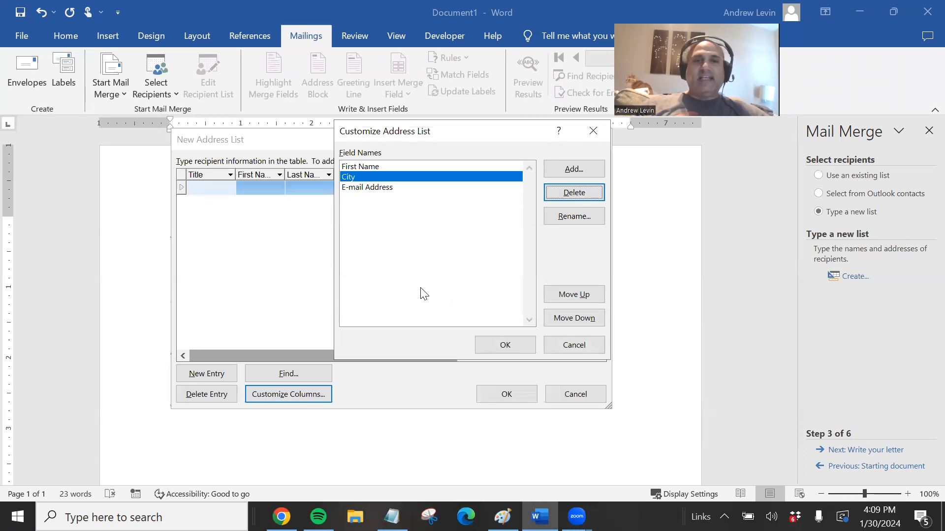
click(366, 187)
click(574, 192)
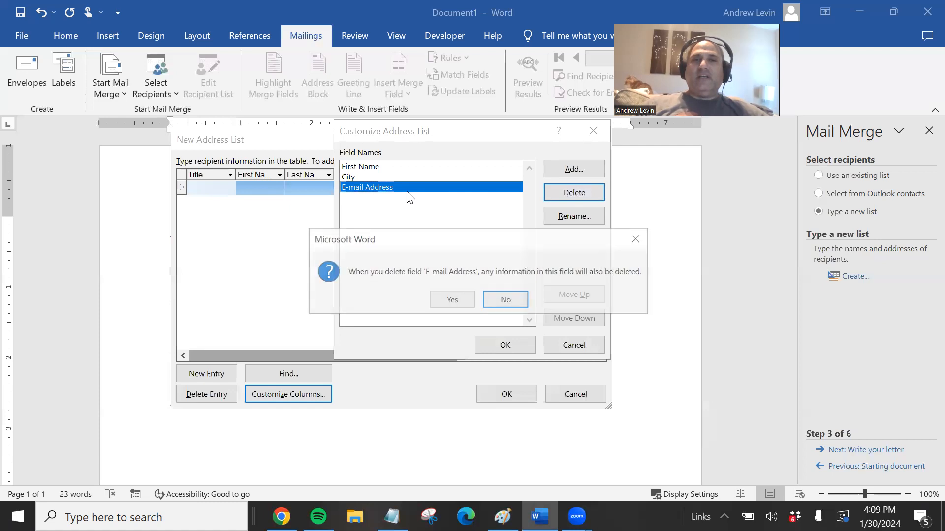
click(443, 299)
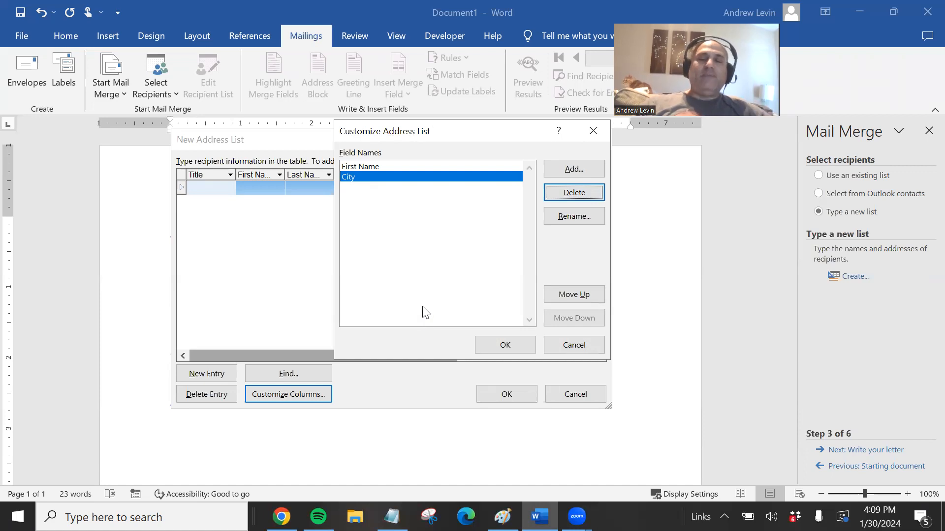
- Add a custom field named Bring to the address list and apply the customized columns
click(597, 168)
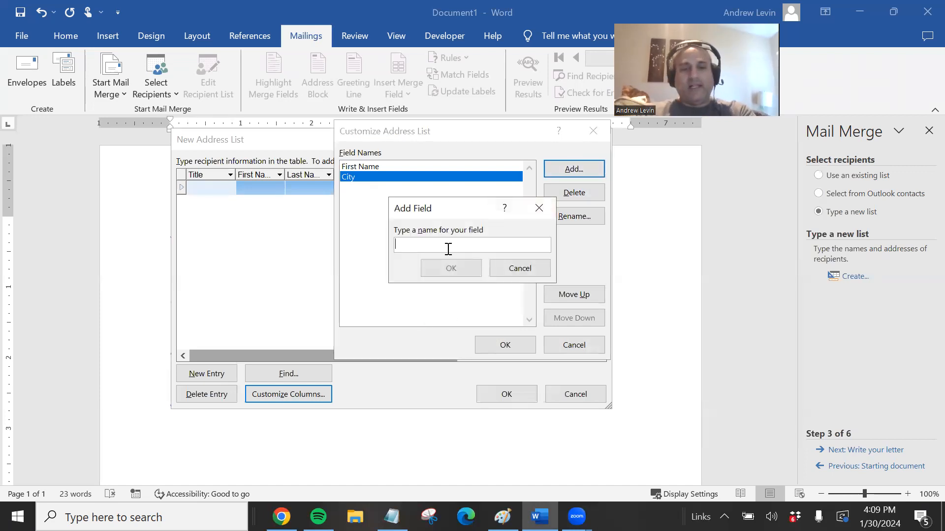
text(Bring)
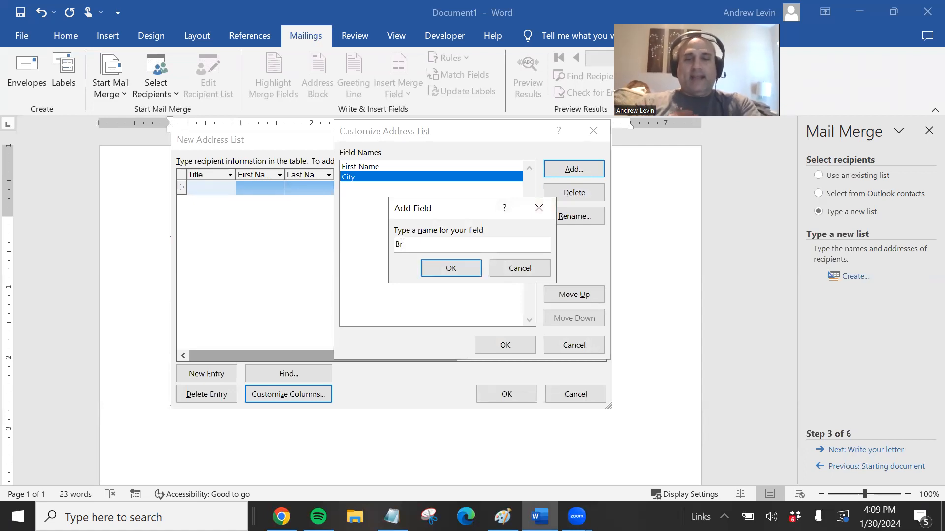
click(460, 271)
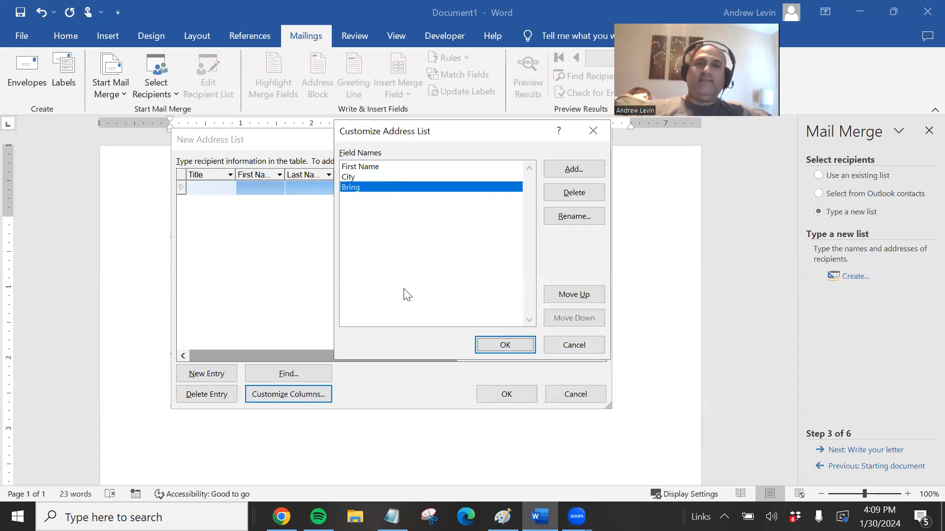
click(504, 343)
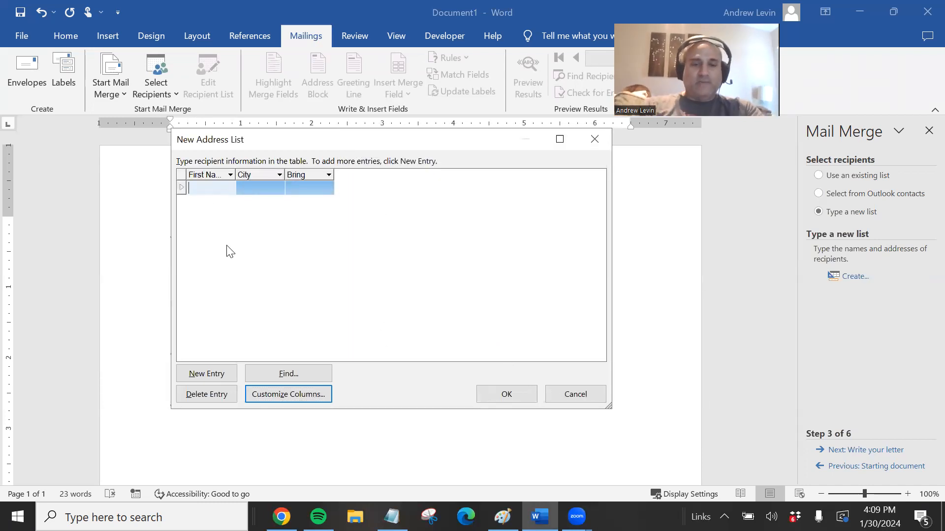
- Enter the first recipient's first name with Cigarettes as the item to bring, leaving City blank
text(Greg)
key(Tab)
key(Tab)
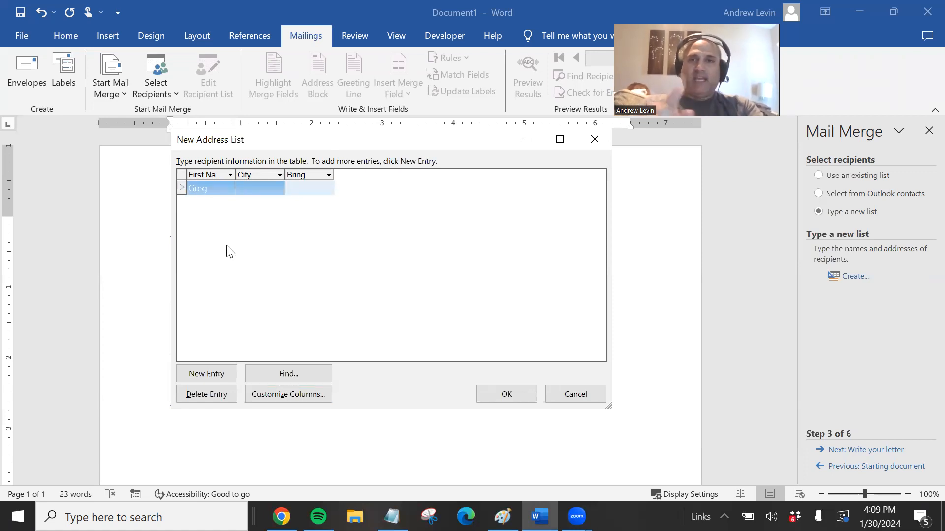
text(Ci)
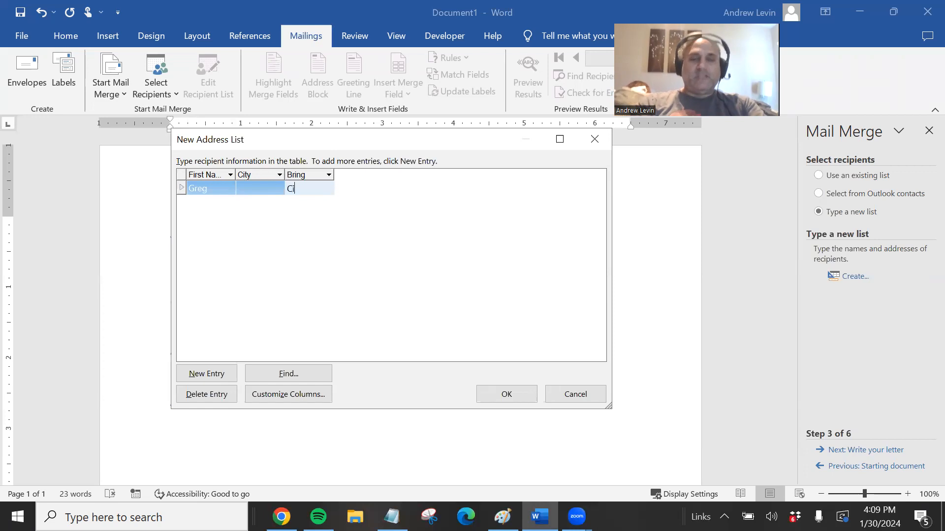
text(garettes)
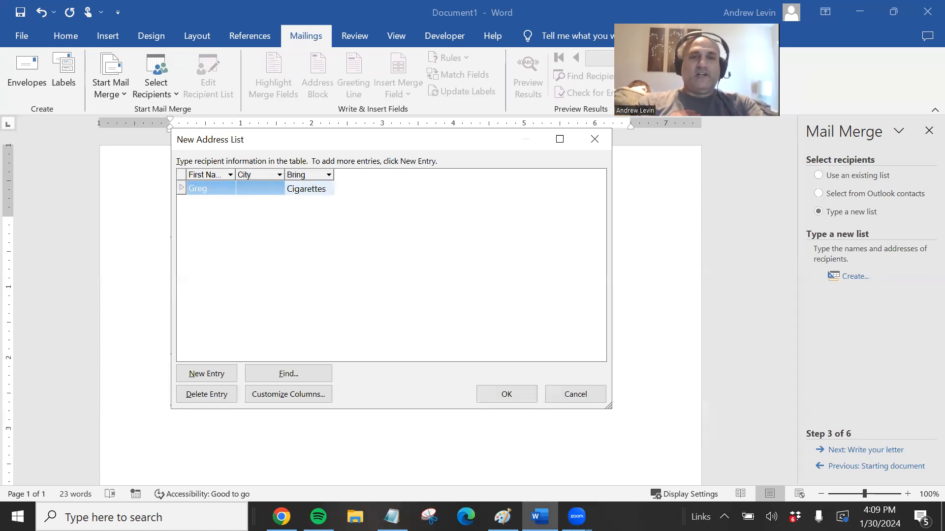
key(Tab)
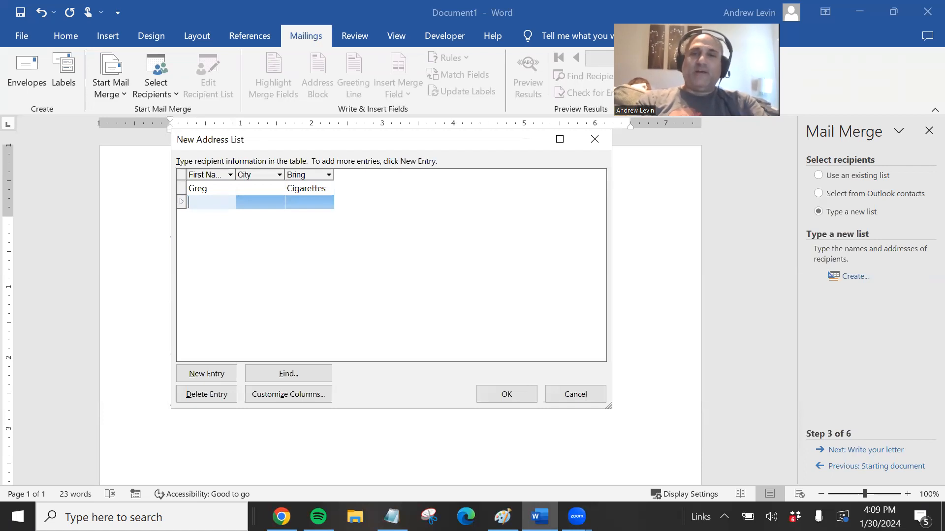
- Enter the second recipient's first name with Herself in the Bring column, leaving City blank
text(Marcia)
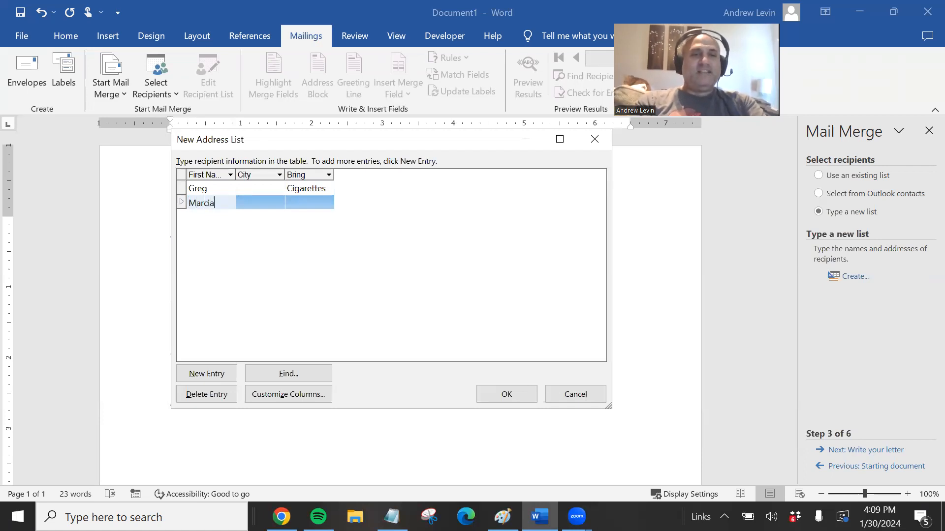
key(Tab)
key(Tab)
text(H)
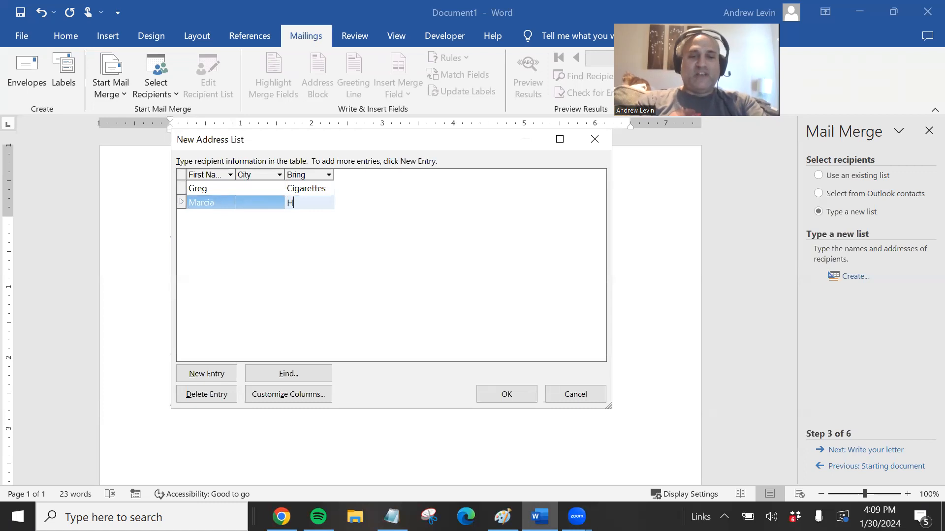
text(erself)
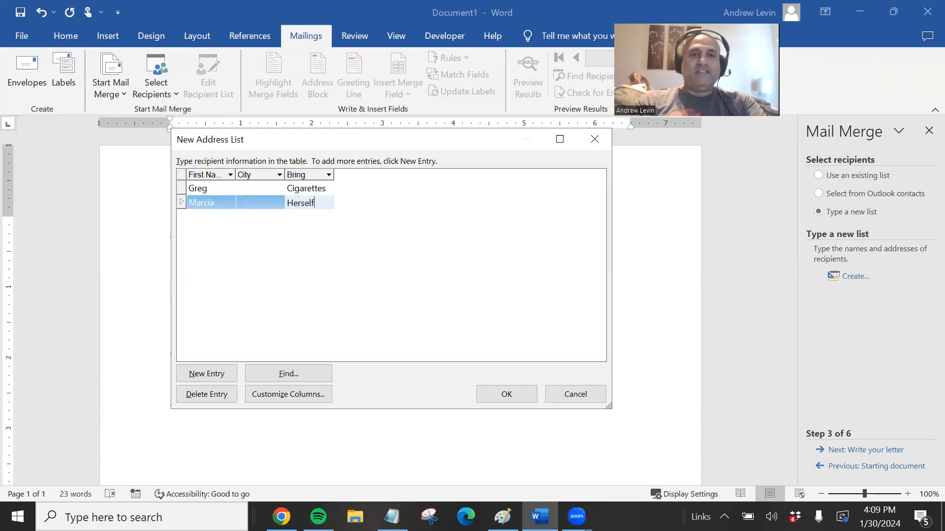
key(Tab)
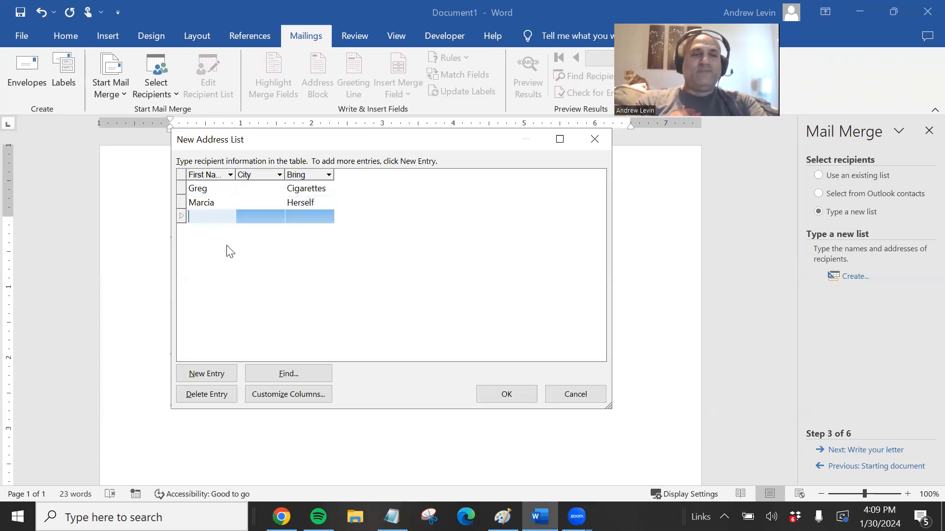
- Enter the third recipient's first name with Beer in the Bring column, leaving City blank
text(Peter)
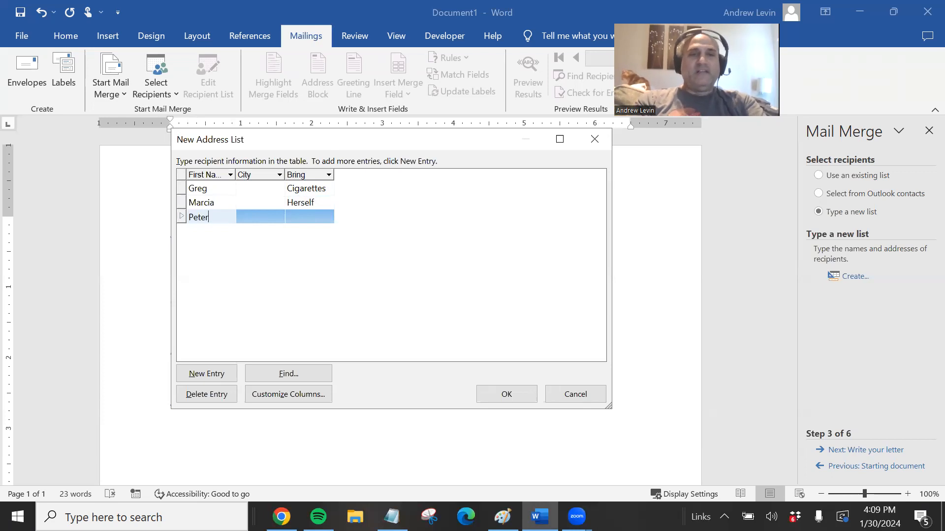
key(Tab)
key(Tab)
text(Beer)
key(Tab)
- Enter the fourth recipient's first name with Ball in the Bring column, leaving City blank
text(Jan)
key(Tab)
key(Tab)
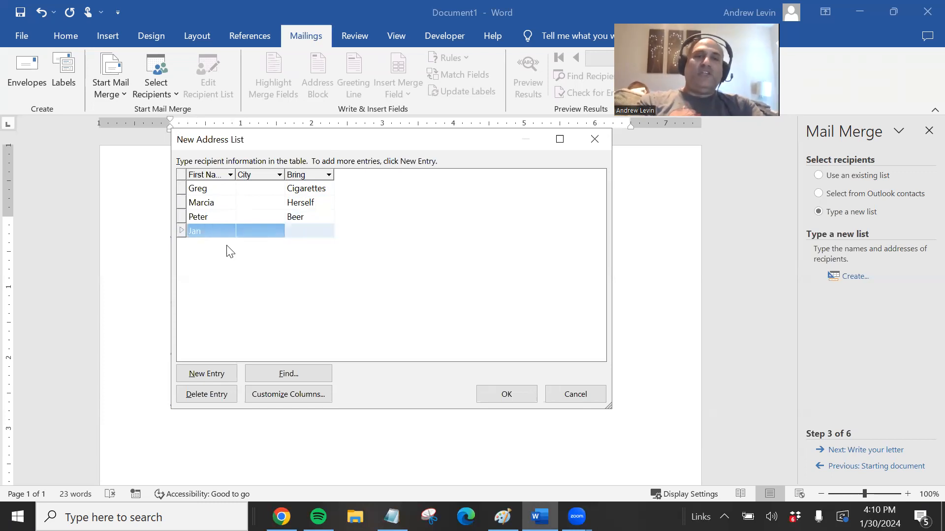
text(Ball)
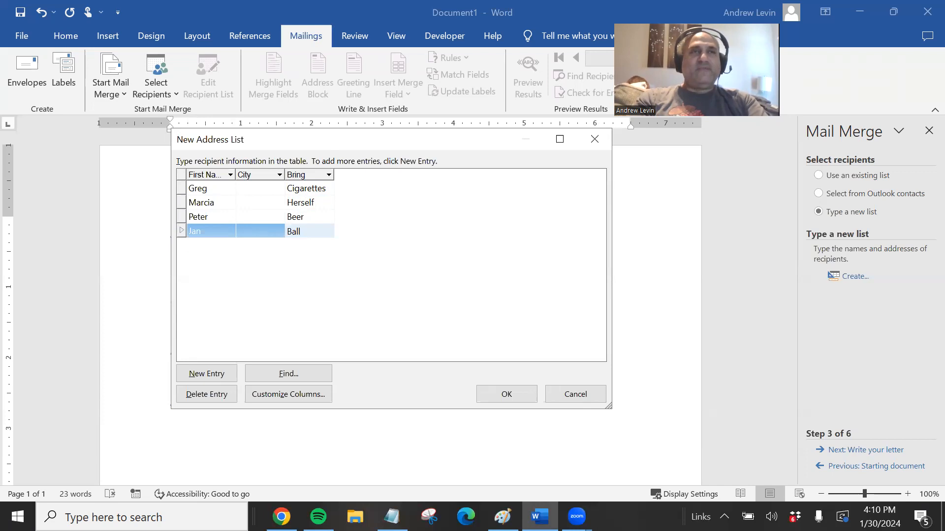
key(Tab)
text(Bpbb)
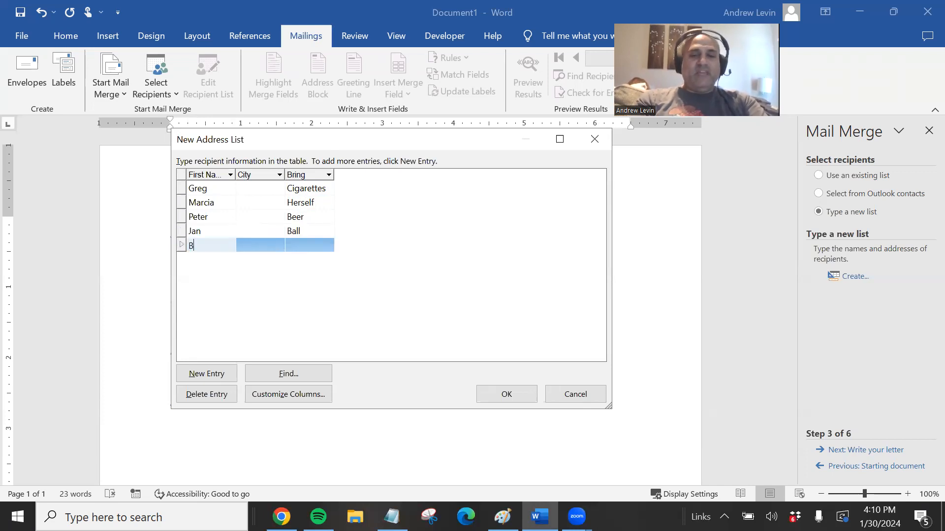
key(BackSpace)
key(BackSpace)
key(BackSpace)
key(BackSpace)
text(Bpbby)
key(Tab)
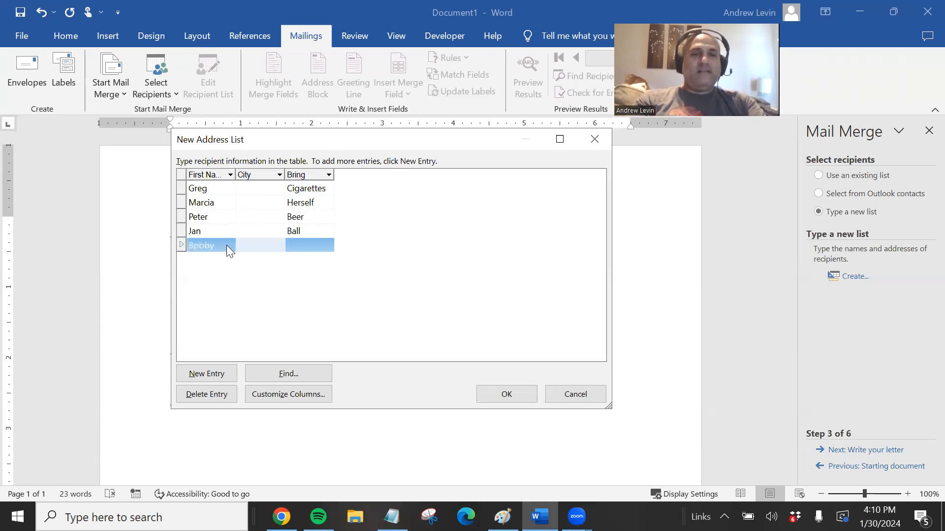
click(226, 245)
text(Bpbb)
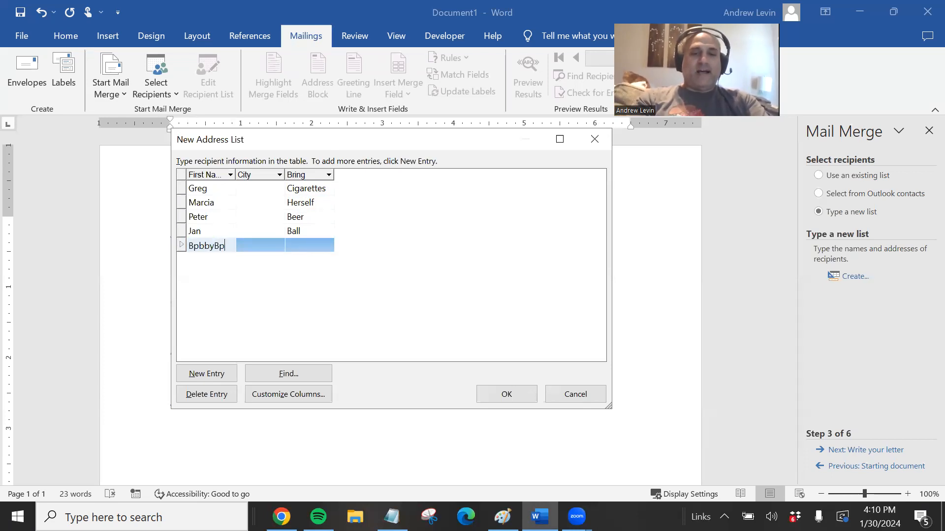
key(BackSpace)
key(BackSpace)
key(BackSpace)
key(BackSpace)
key(BackSpace)
key(BackSpace)
key(BackSpace)
key(BackSpace)
key(BackSpace)
- Enter the fifth recipient's first name with Meatloaf in the Bring column, leaving City blank
text(Bob)
key(Tab)
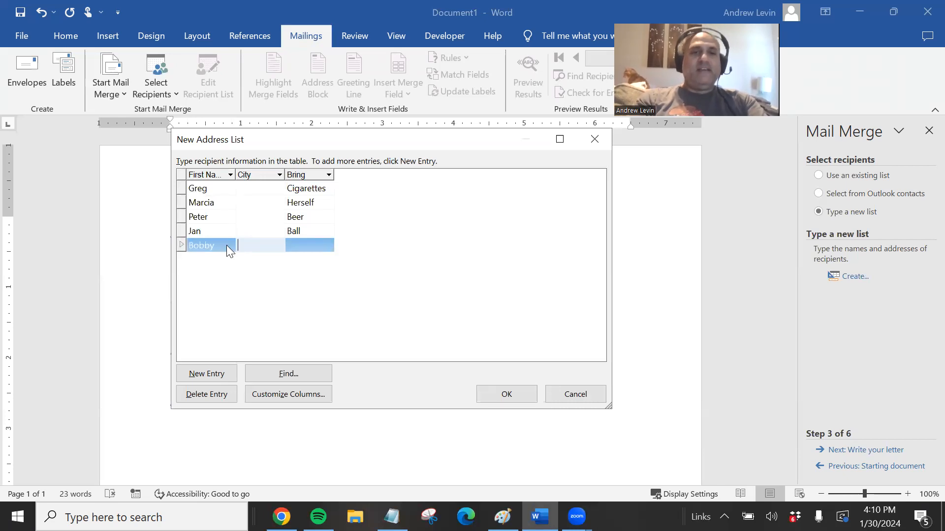
key(Tab)
text(Meatloaf)
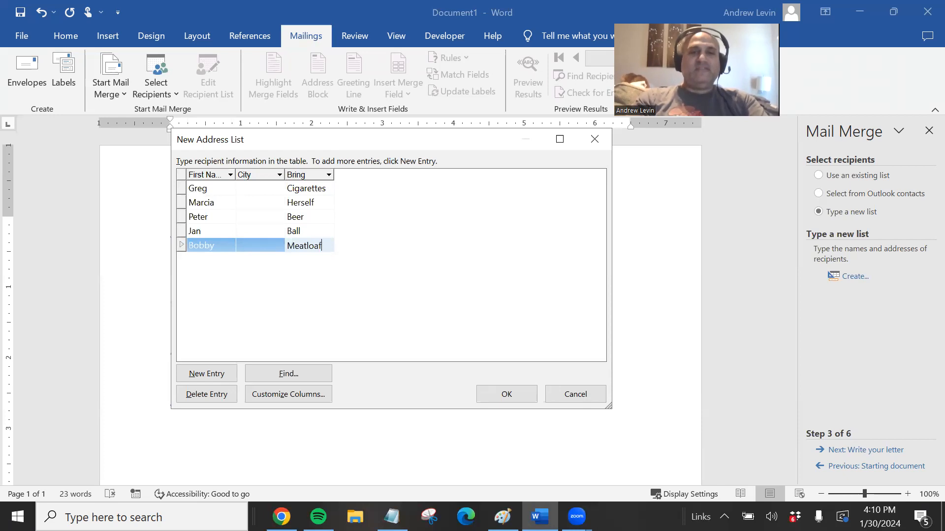
key(Tab)
- Enter the sixth recipient's first name with Gum in the Bring column, leaving City blank
text(Cindy)
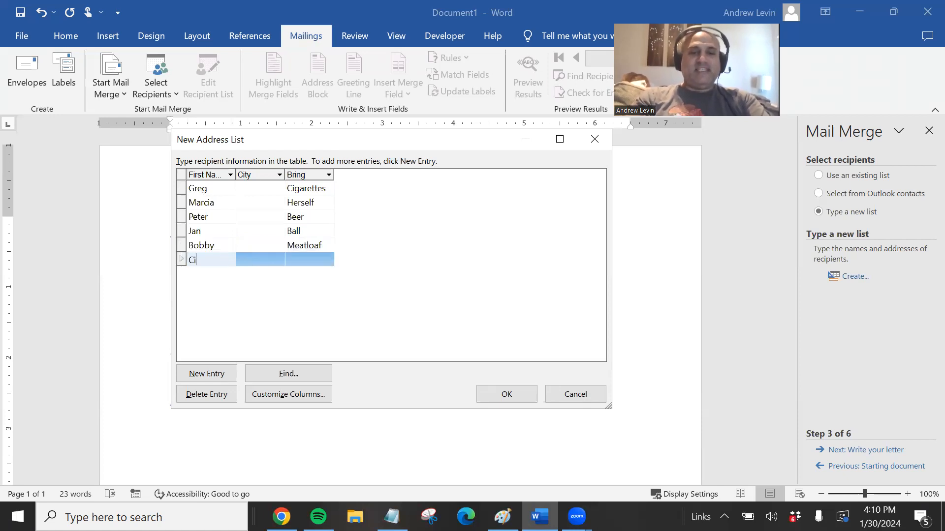
key(Tab)
key(Tab)
text(Gum)
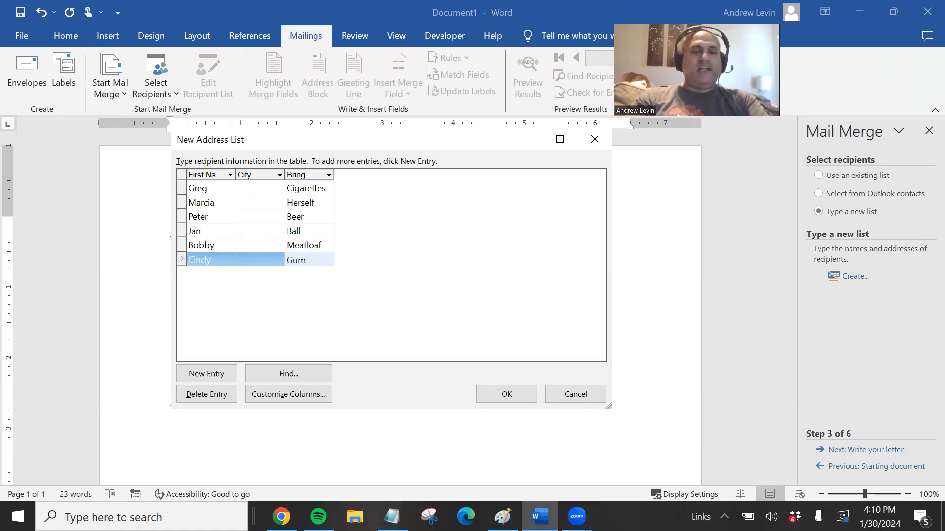
key(Tab)
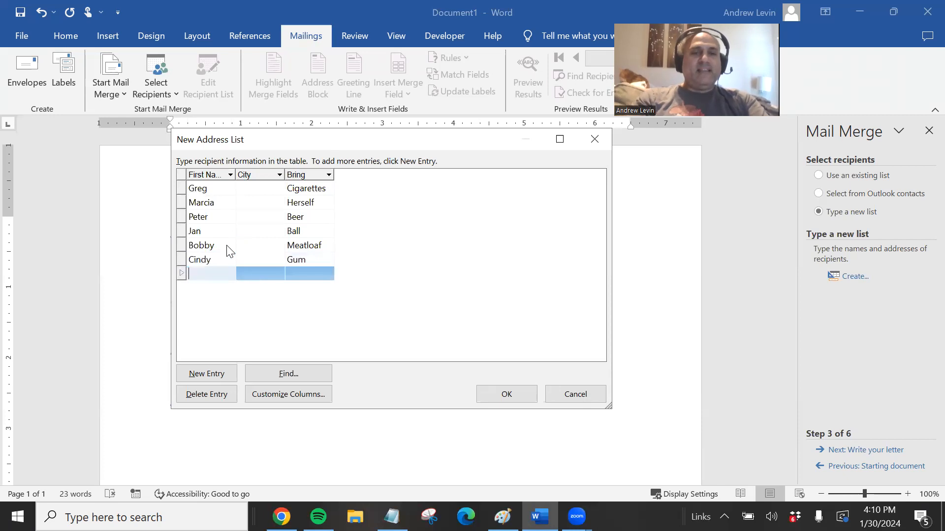
- Enter the seventh recipient's first name with Rest in the Bring column, leaving City blank
text(Mike)
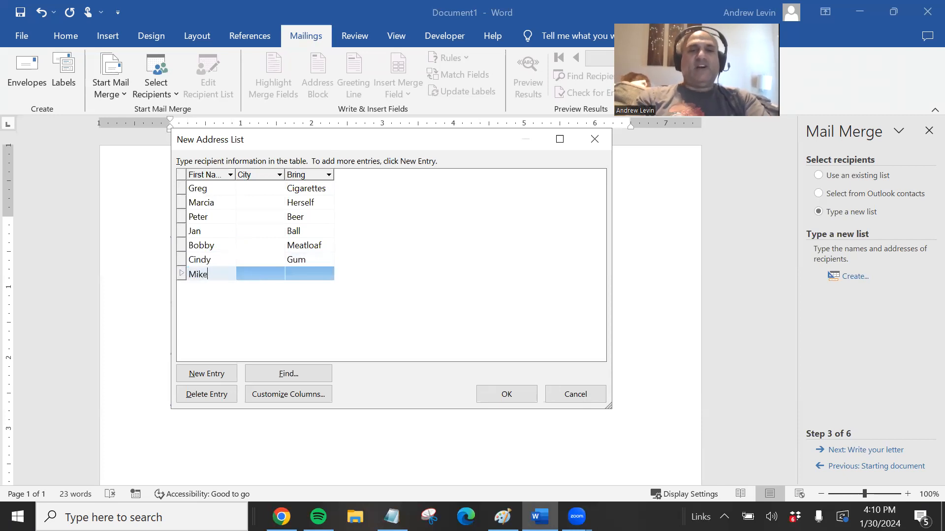
key(Tab)
key(Tab)
text(Re)
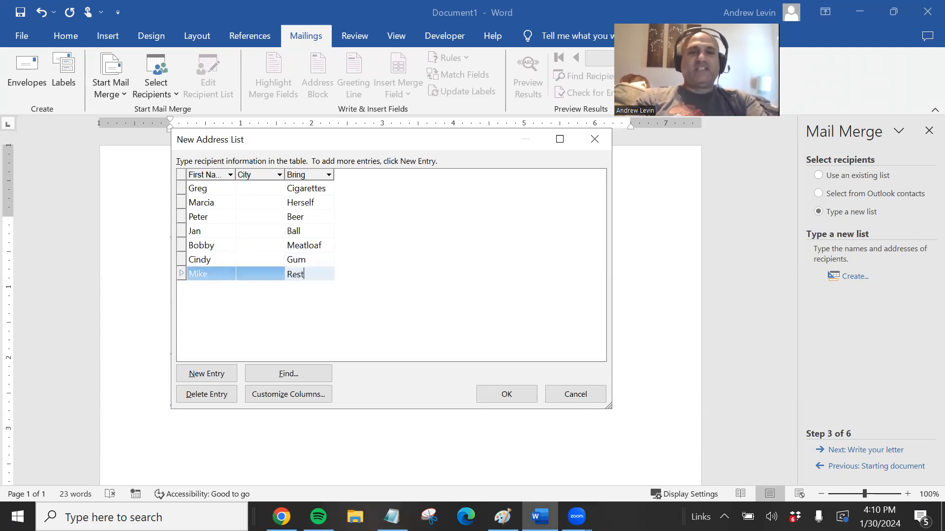
key(Tab)
- Enter the eighth recipient's first name with Plates in the Bring column, leaving City blank
text(Carol)
key(Tab)
key(Tab)
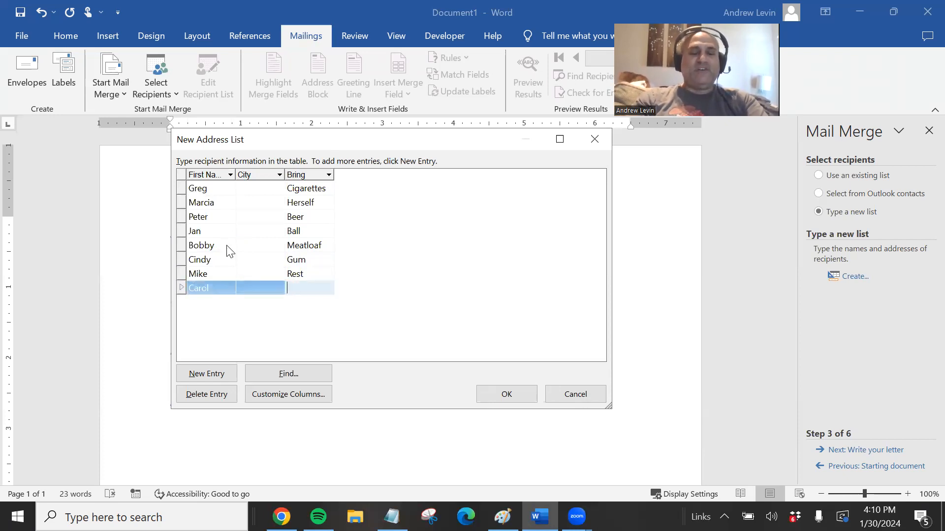
text(Plate)
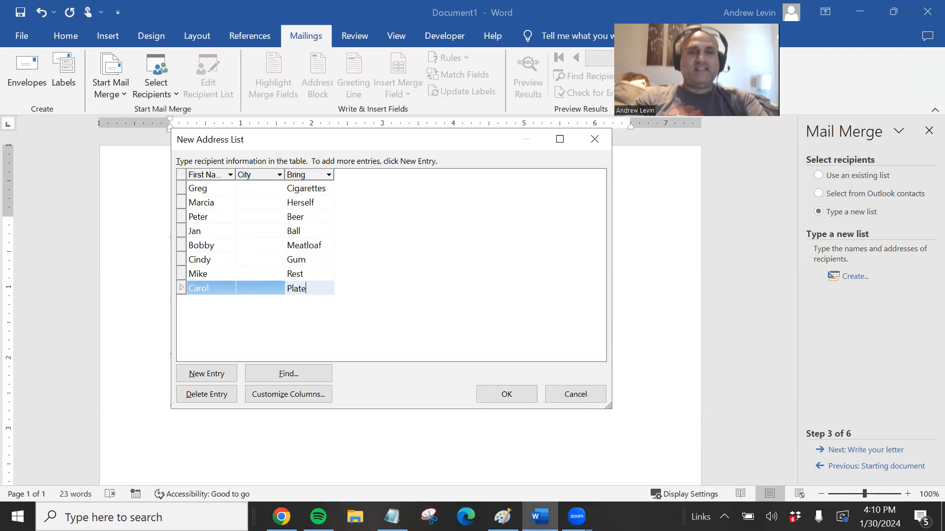
text(s)
key(Tab)
- Enter the ninth recipient's first name with Wine in the Bring column and accept the completed address list
text(Alice)
key(Tab)
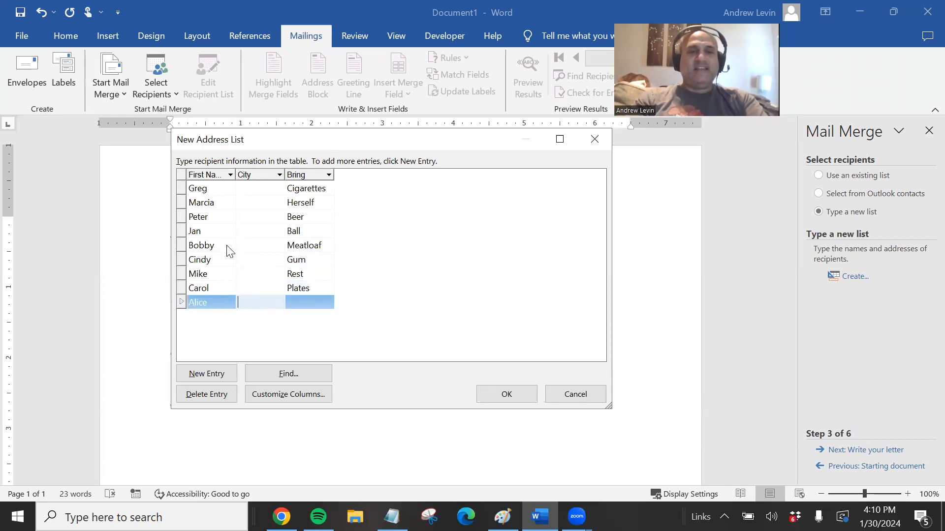
key(Tab)
text(Bee)
key(BackSpace)
key(BackSpace)
text(Wine)
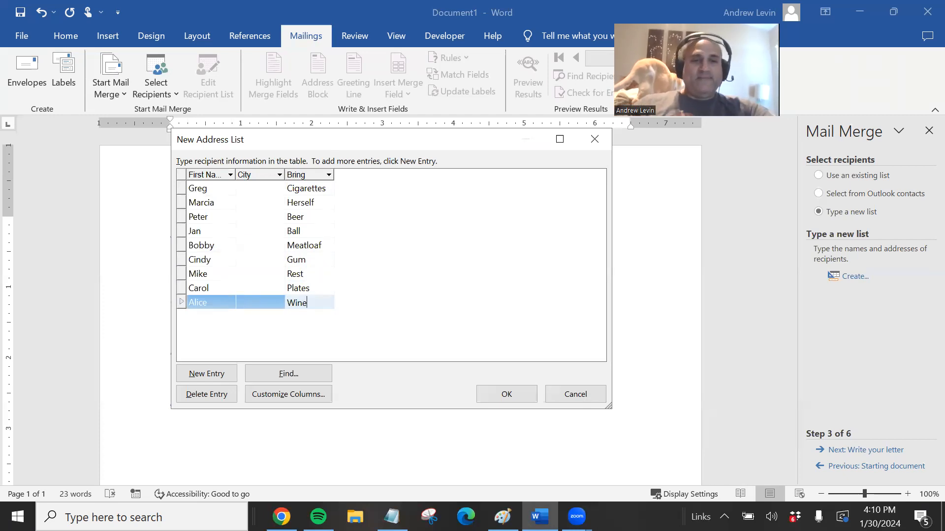
key(Tab)
click(516, 396)
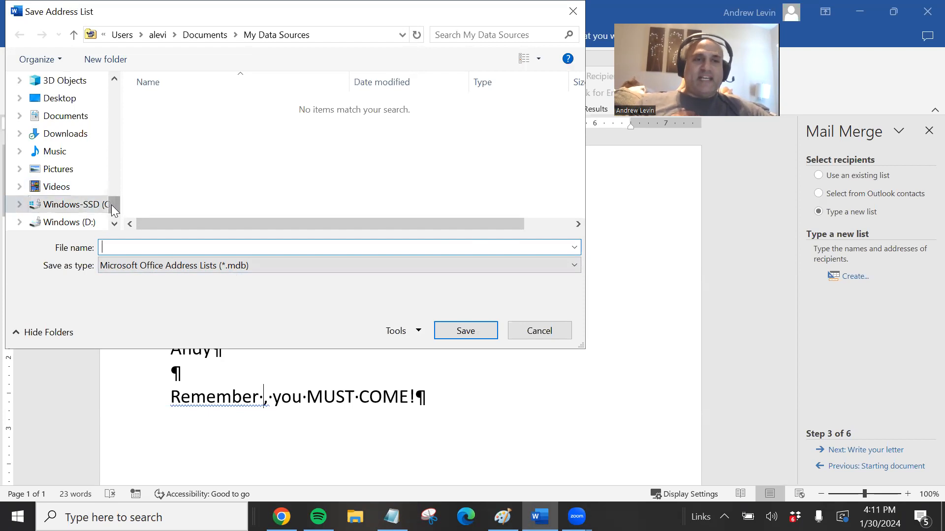
- Save the address list on the Desktop as guests
click(61, 100)
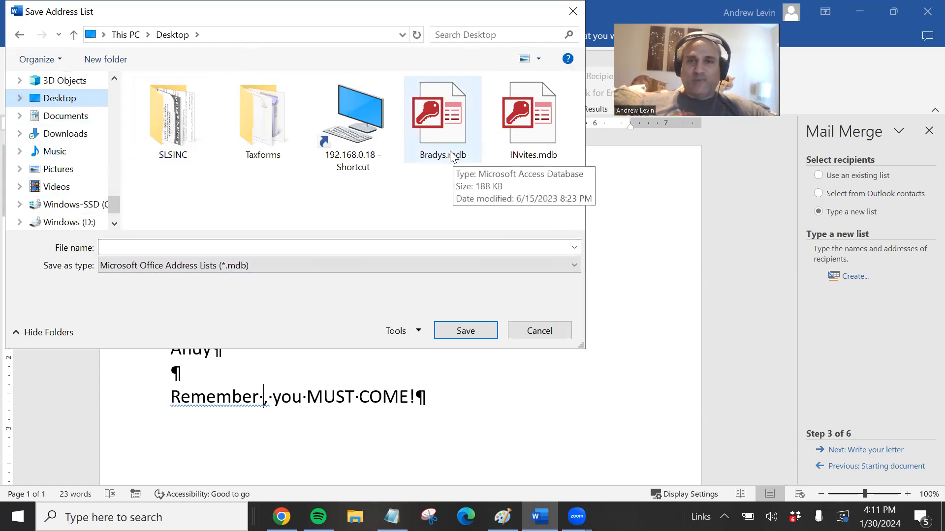
click(105, 248)
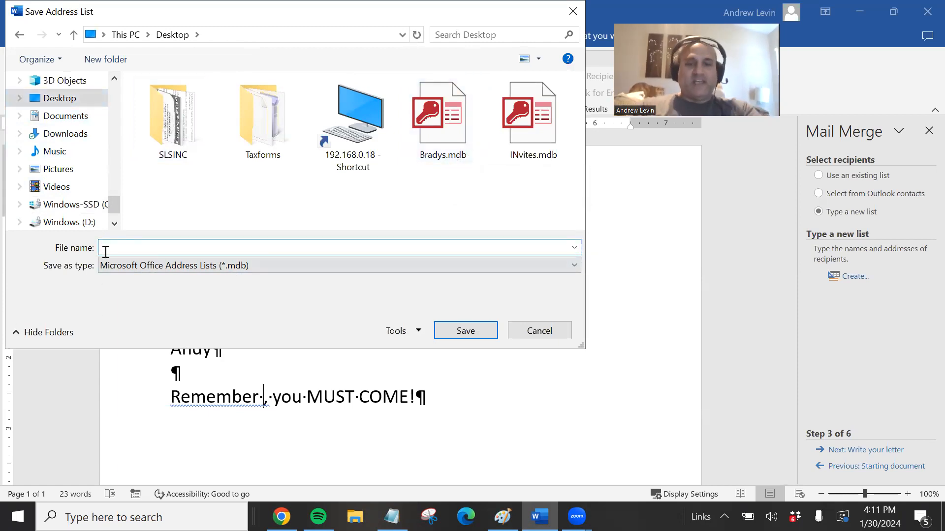
text(guests)
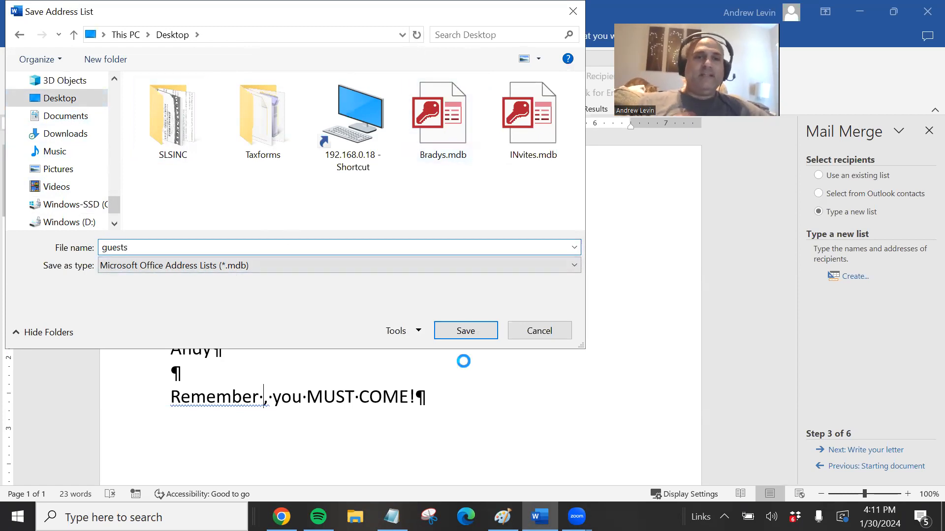
click(466, 331)
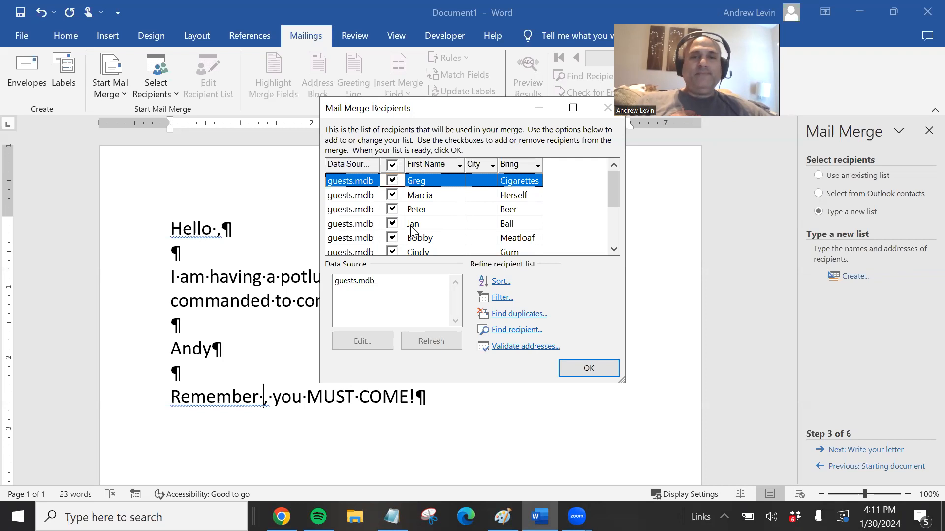
- Exclude and re-include the second recipient, and accept the mail merge recipient list with everyone selected
click(393, 196)
click(393, 195)
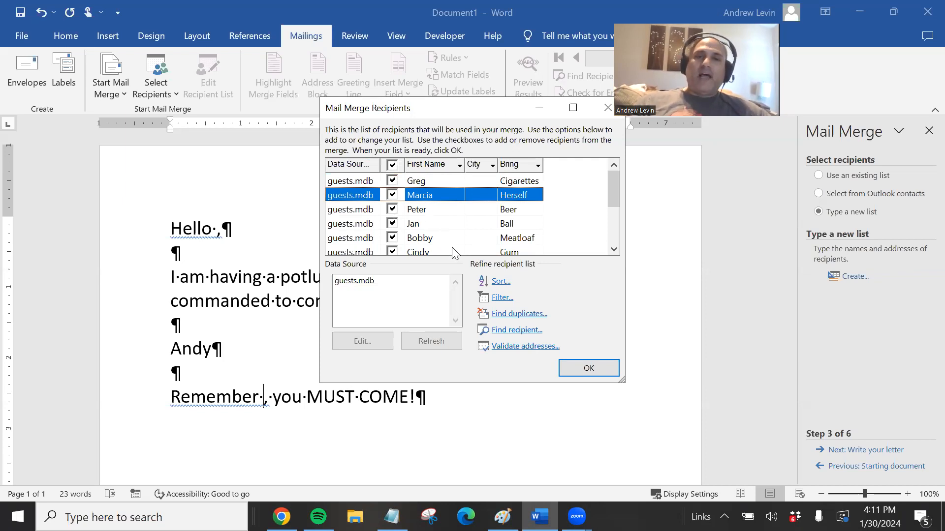
click(585, 373)
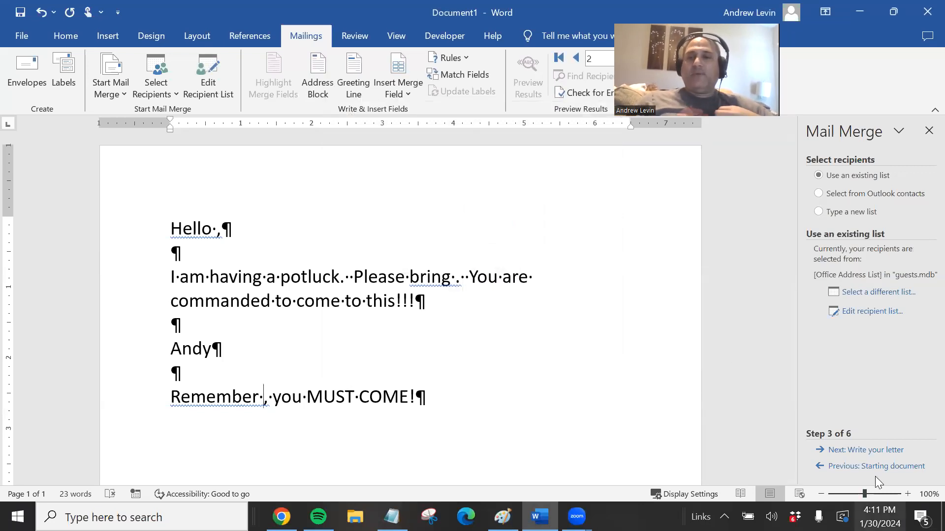
- Advance to writing the letter and insert the First Name merge field between Hello and the comma
click(855, 450)
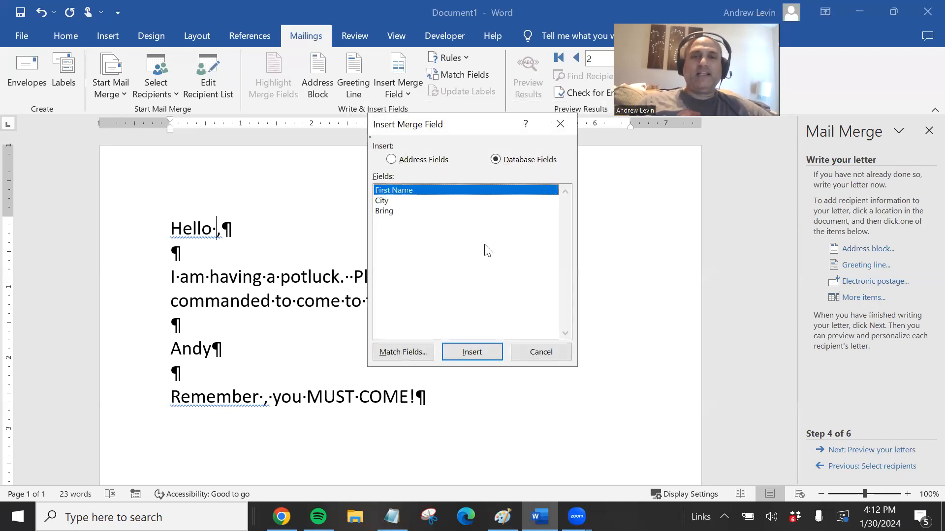
double_click(412, 190)
click(541, 353)
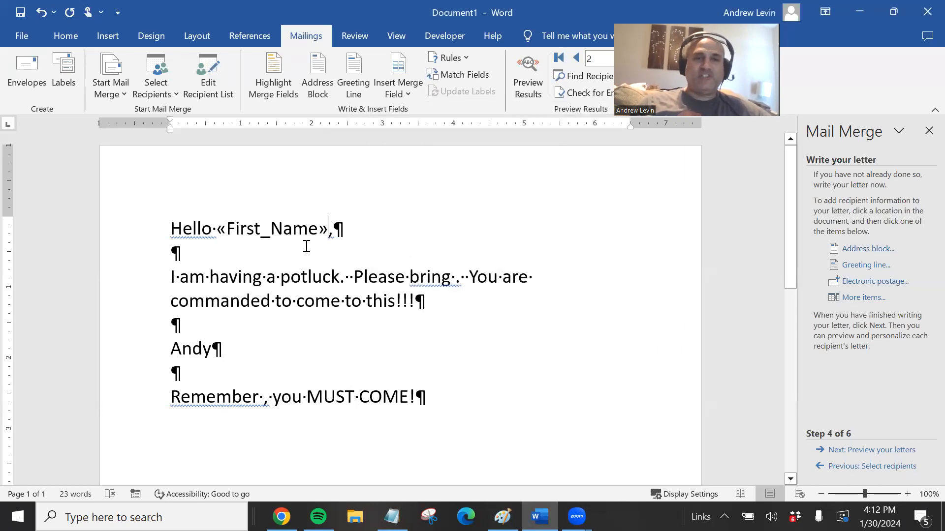
- Insert the Bring merge field after "Please bring", directly before the period
click(215, 228)
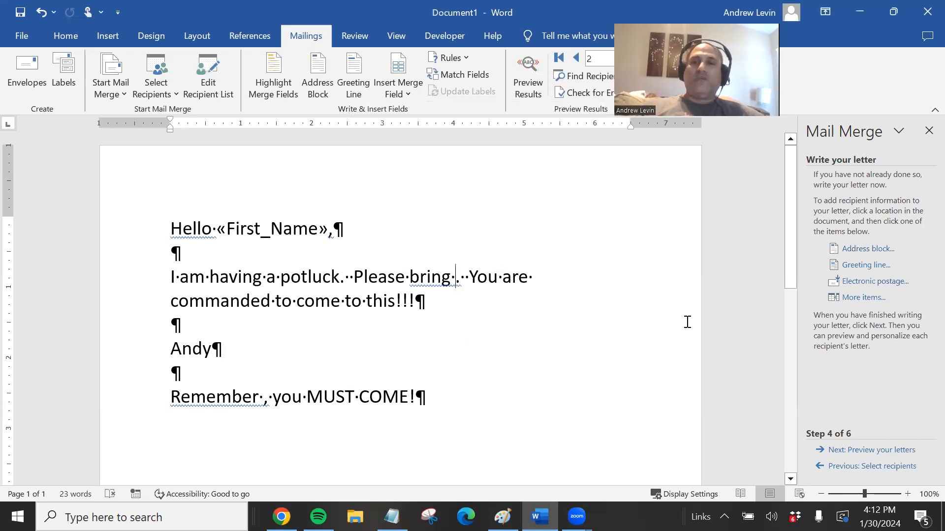
click(863, 298)
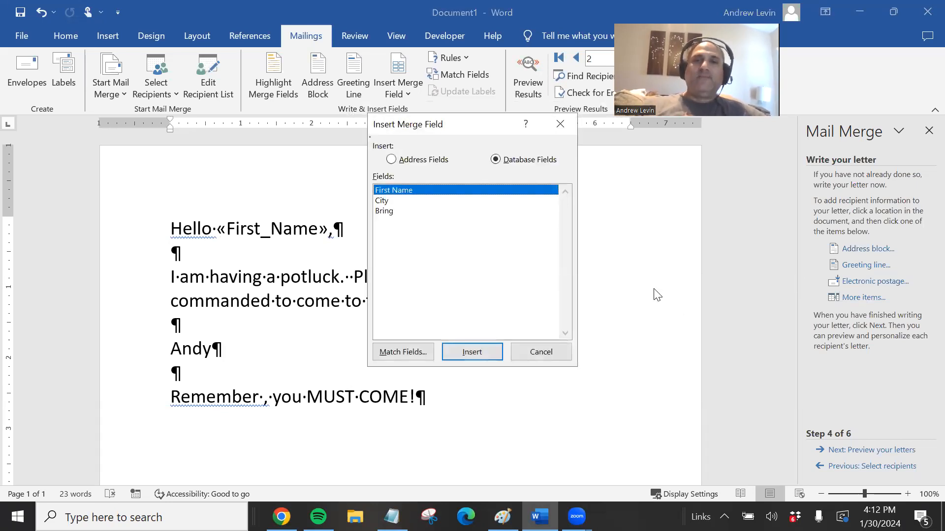
double_click(384, 211)
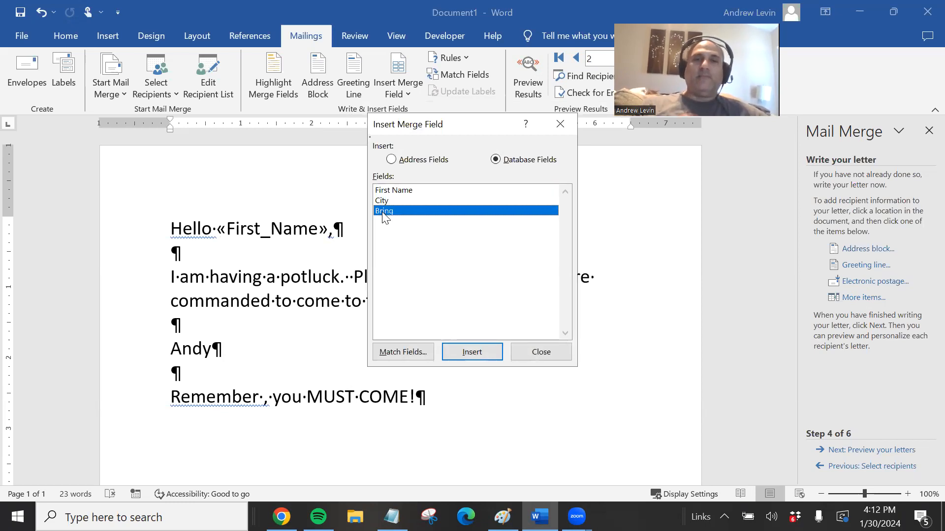
click(541, 353)
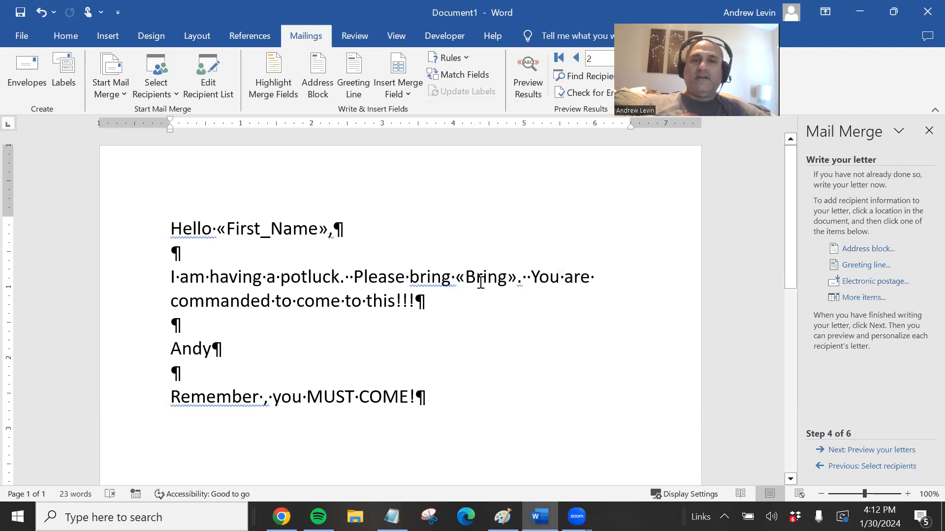
- Try the Bring merge field directly after the sign-off name and delete it again
click(223, 346)
click(859, 297)
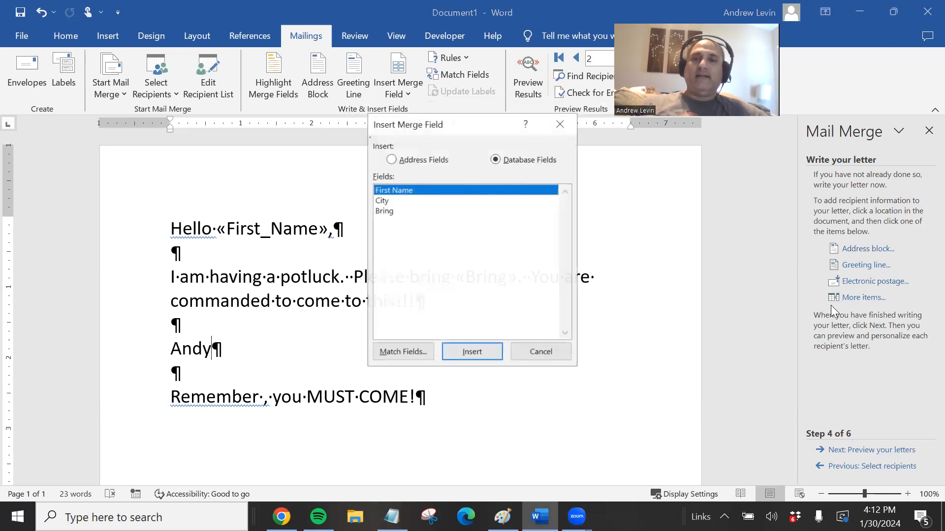
double_click(383, 211)
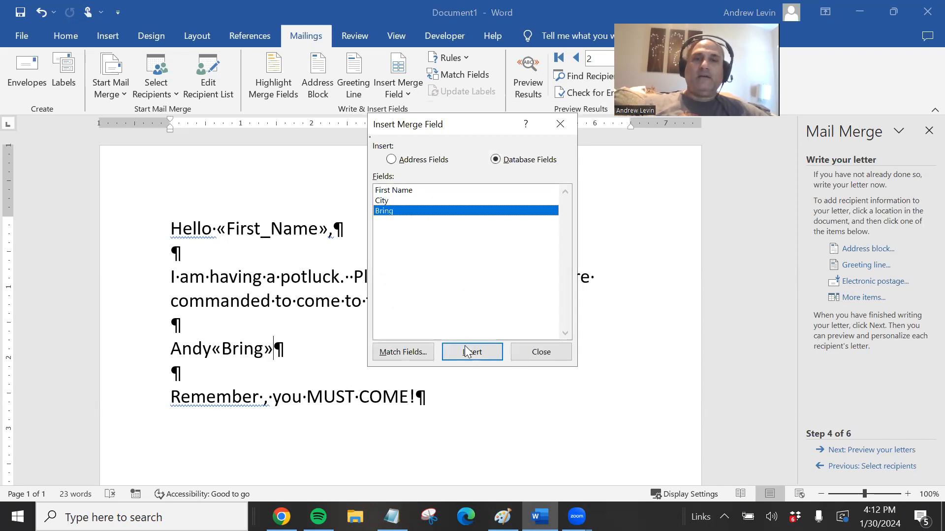
click(541, 354)
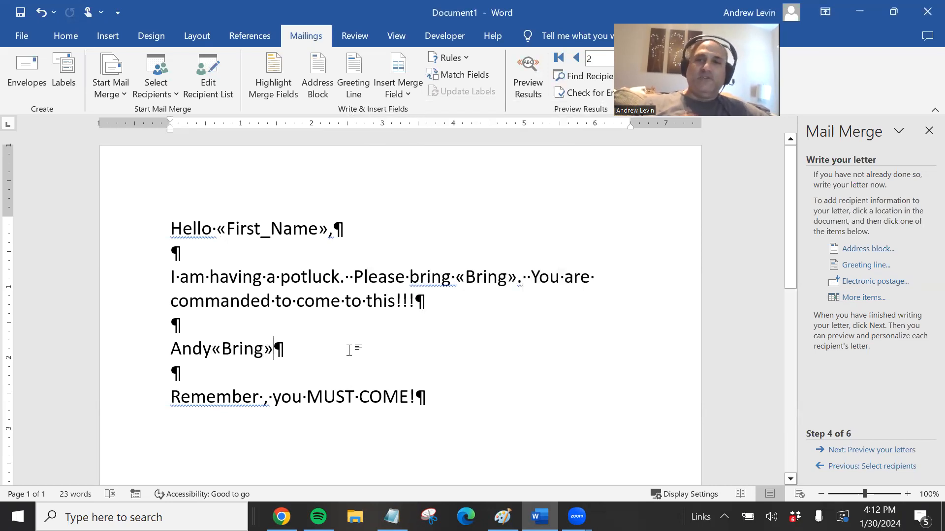
key(BackSpace)
key(BackSpace)
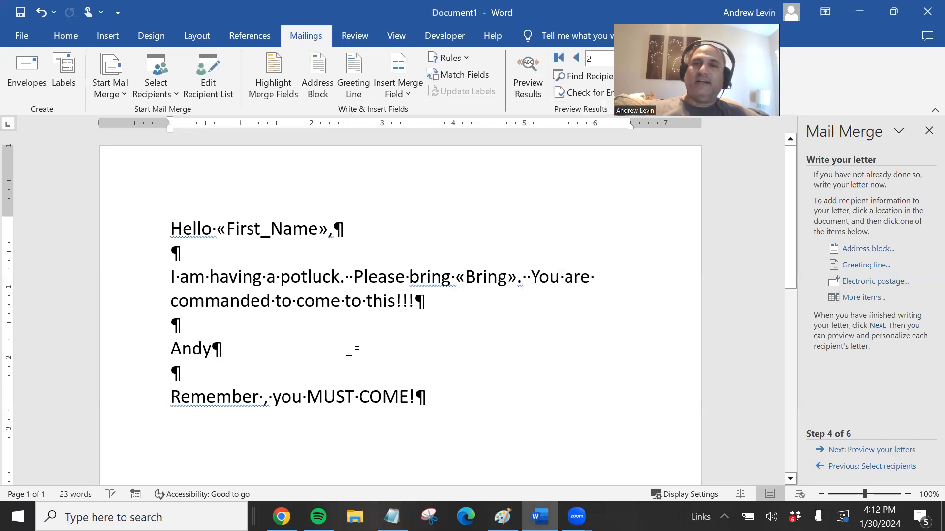
- Insert the First Name merge field between Remember and the comma in the closing line
click(265, 398)
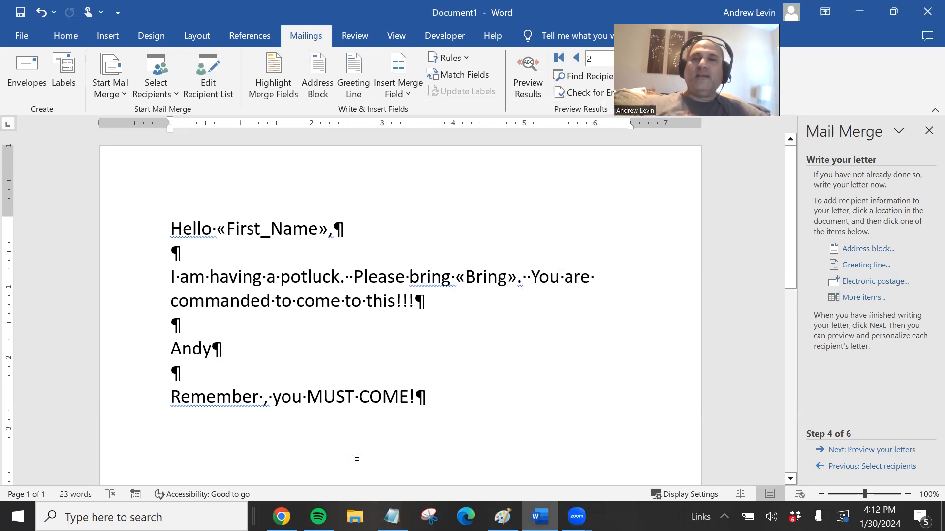
click(855, 297)
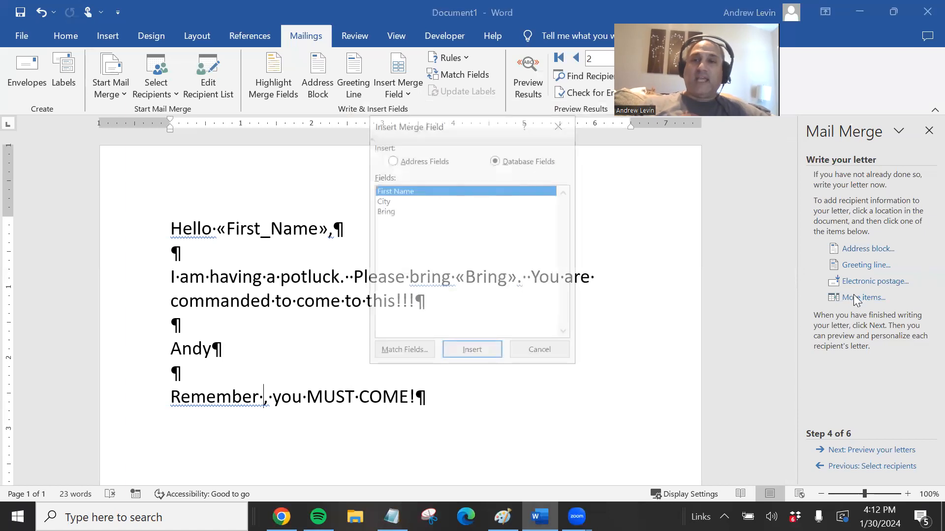
double_click(393, 190)
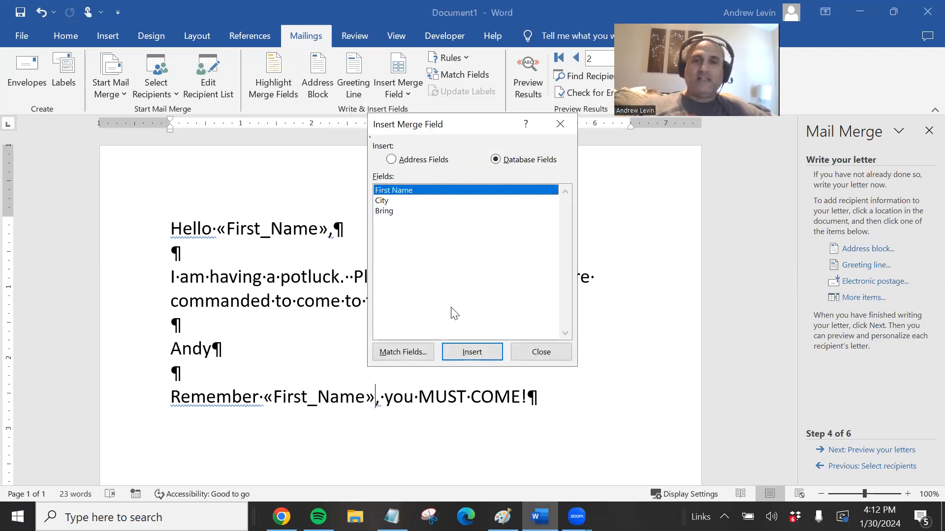
click(533, 356)
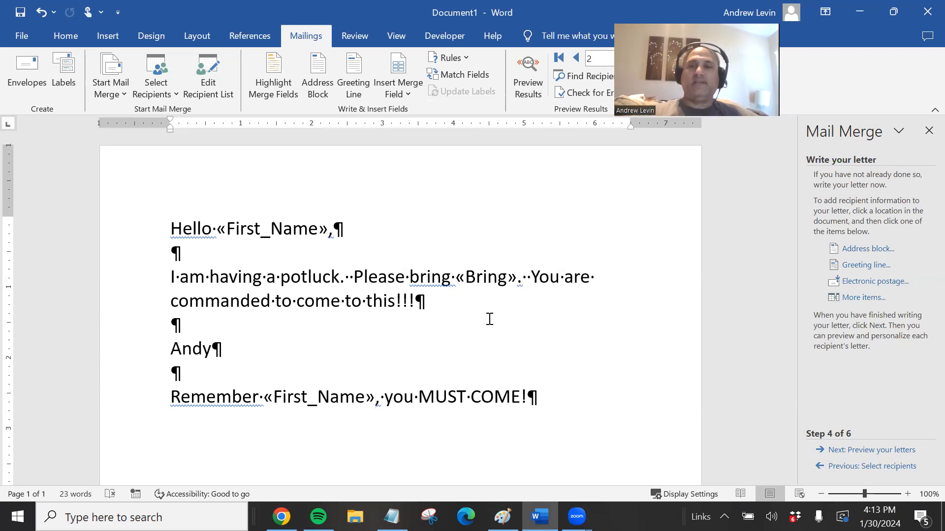
- Advance to the letter preview, look at a few merged letters and go back to the first recipient
click(884, 450)
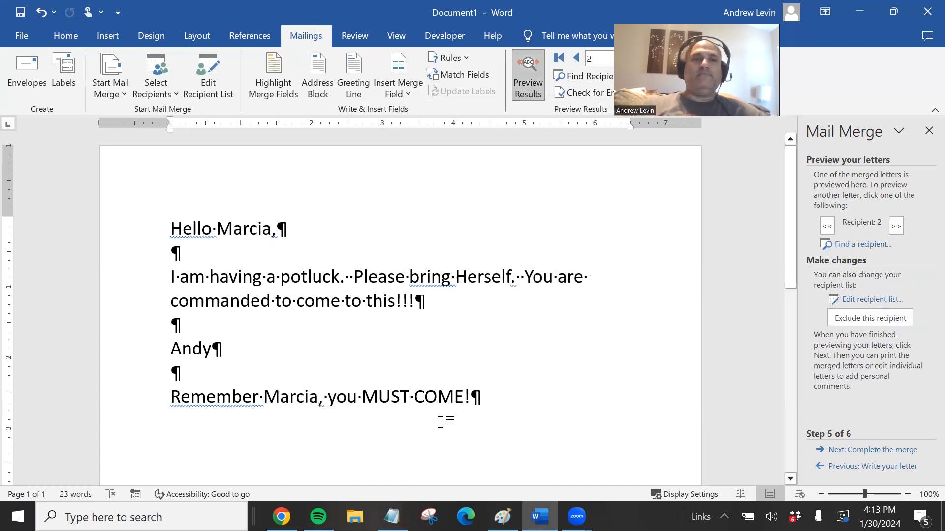
click(896, 227)
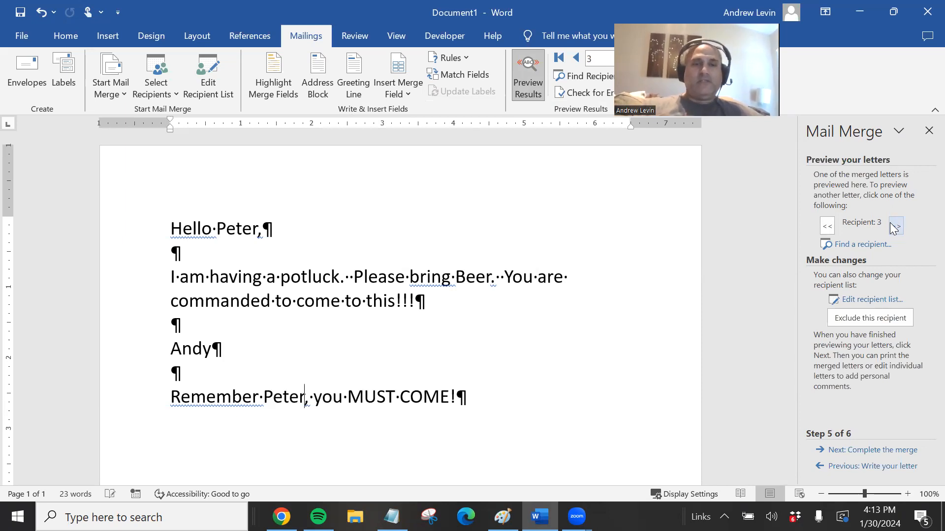
click(895, 227)
click(828, 231)
click(828, 230)
click(827, 230)
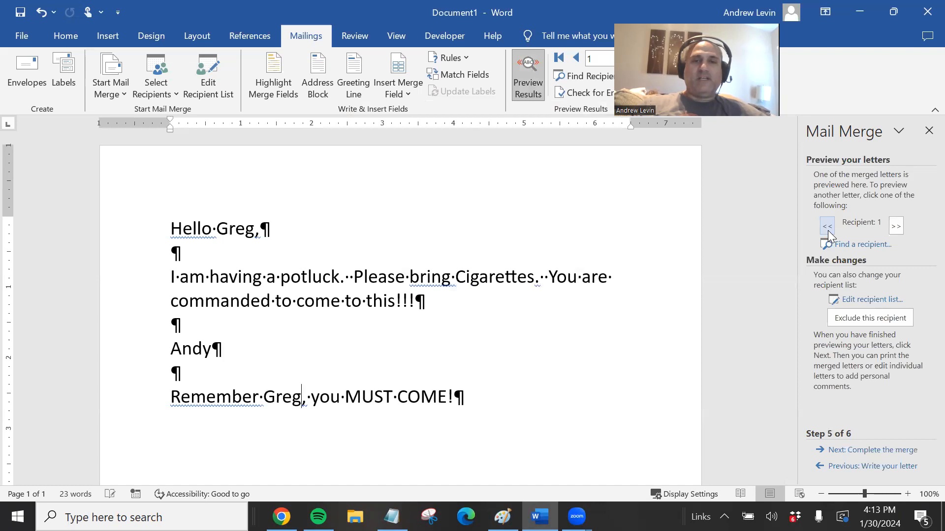
- Browse the previewed letters one by one from the first recipient through the ninth
click(895, 226)
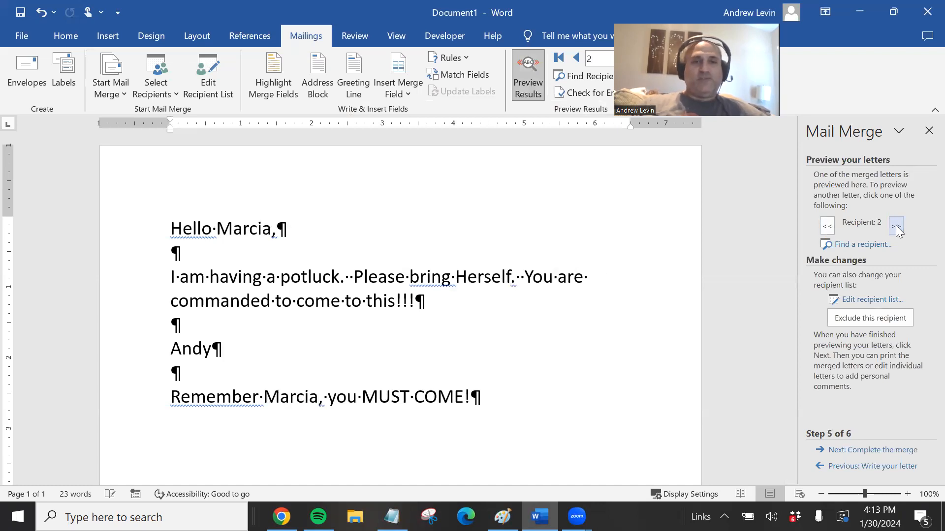
click(895, 227)
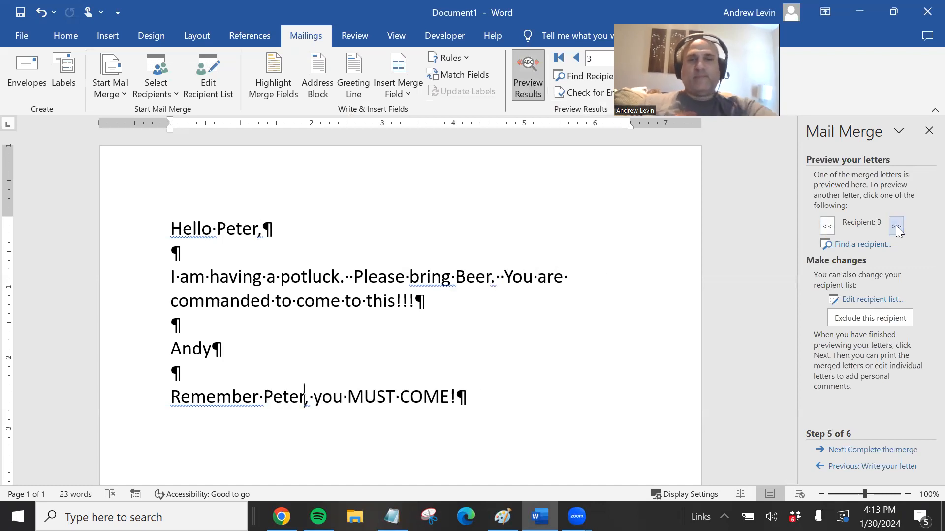
click(896, 227)
click(895, 226)
click(896, 227)
click(896, 227)
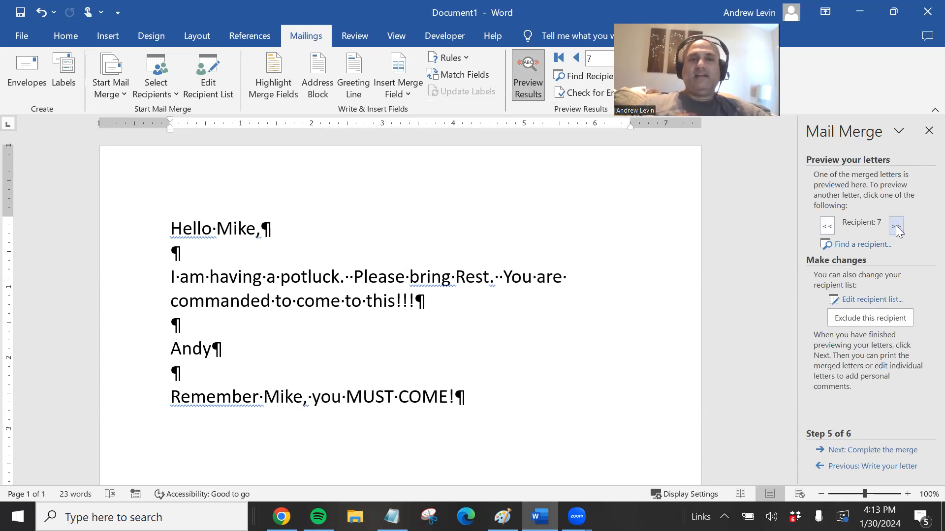
click(895, 227)
click(895, 227)
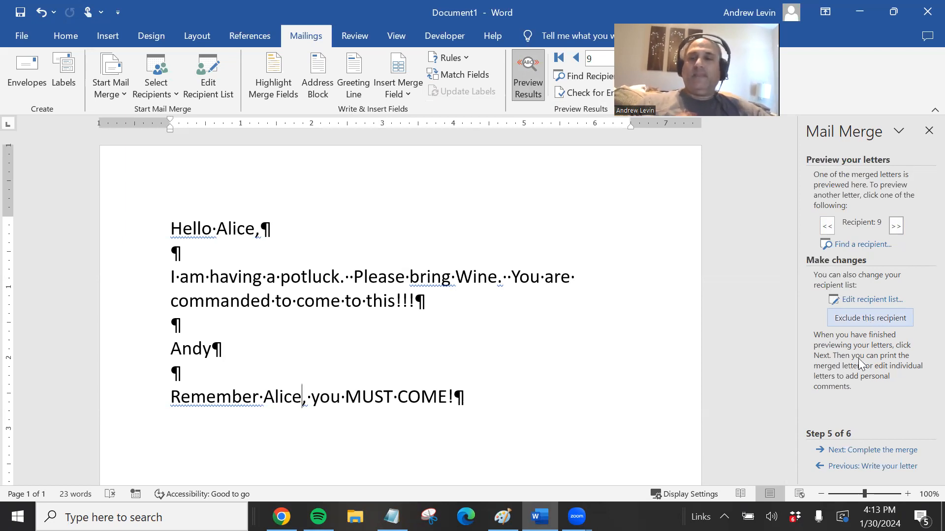
- Advance to completing the merge and merge all records into a new document of individual letters
click(882, 450)
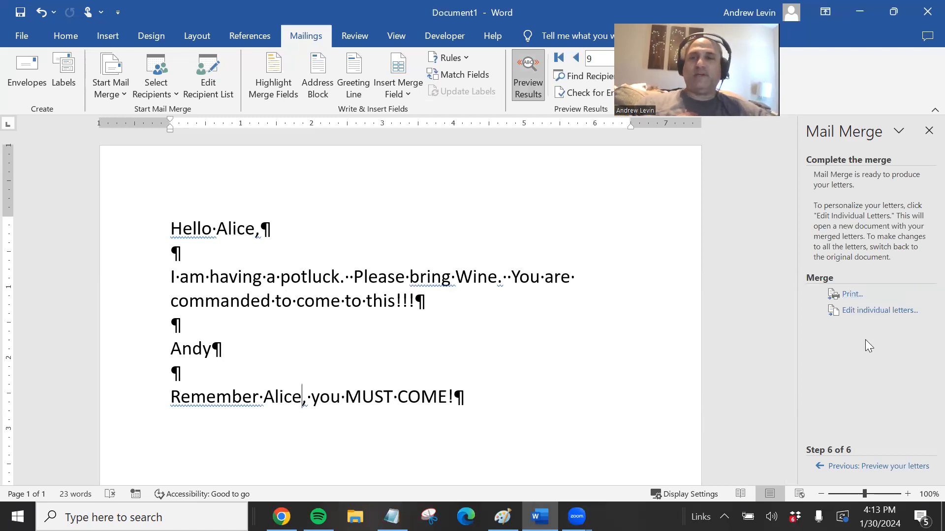
click(864, 315)
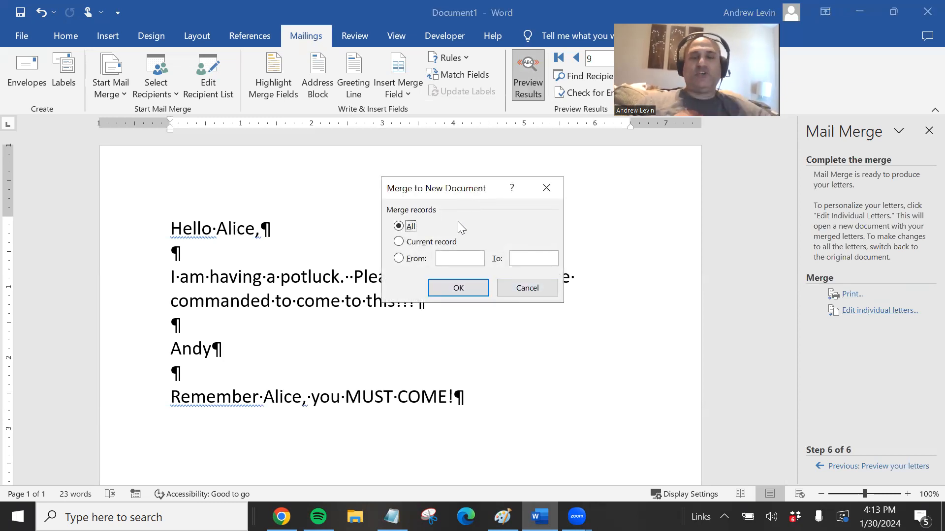
click(457, 289)
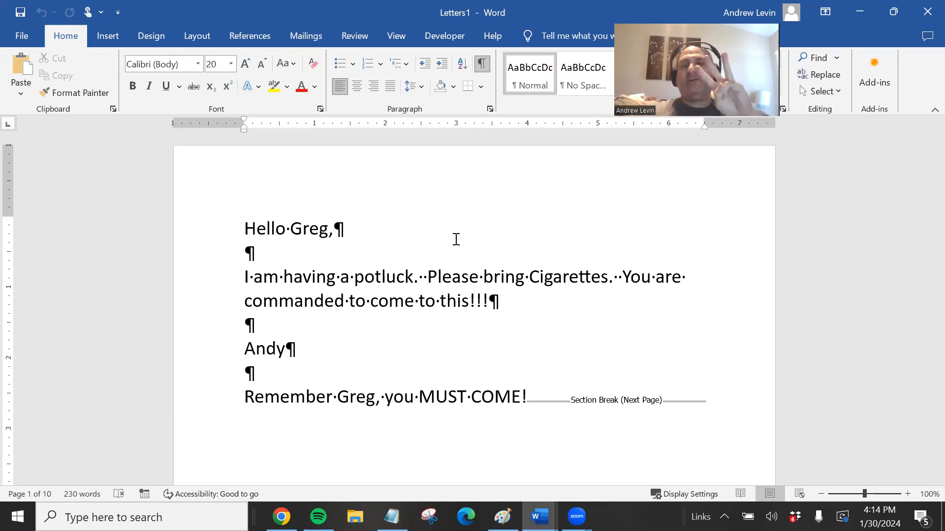
- Look through the merged letters and close that document without saving
scroll(419, 357, down, 8)
scroll(420, 357, down, 15)
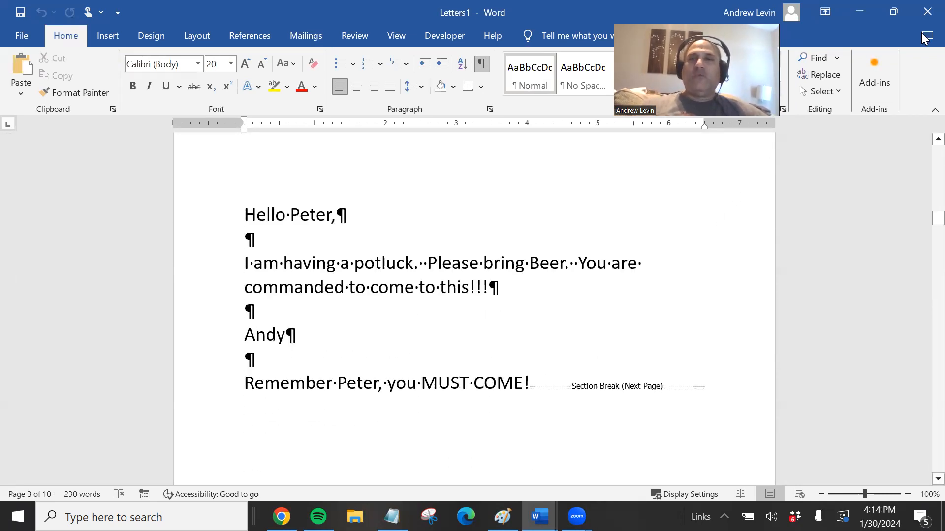
click(924, 16)
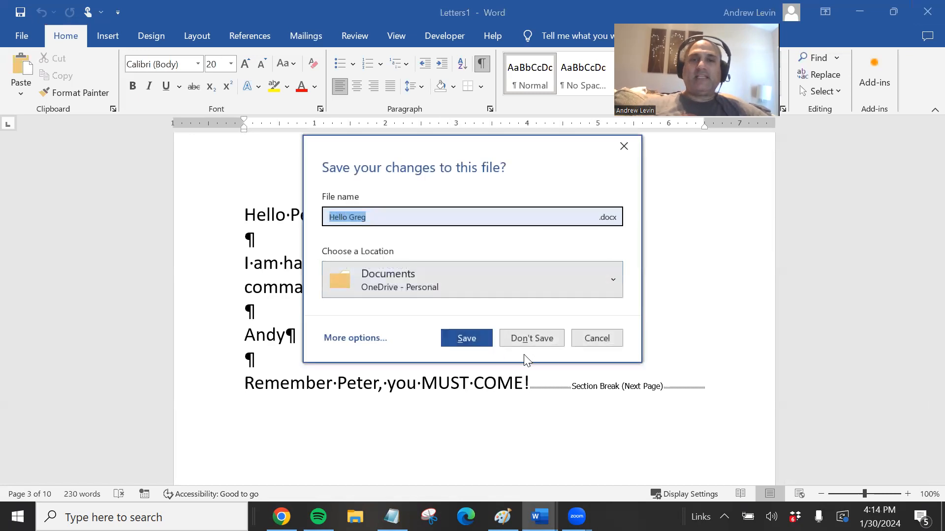
click(540, 338)
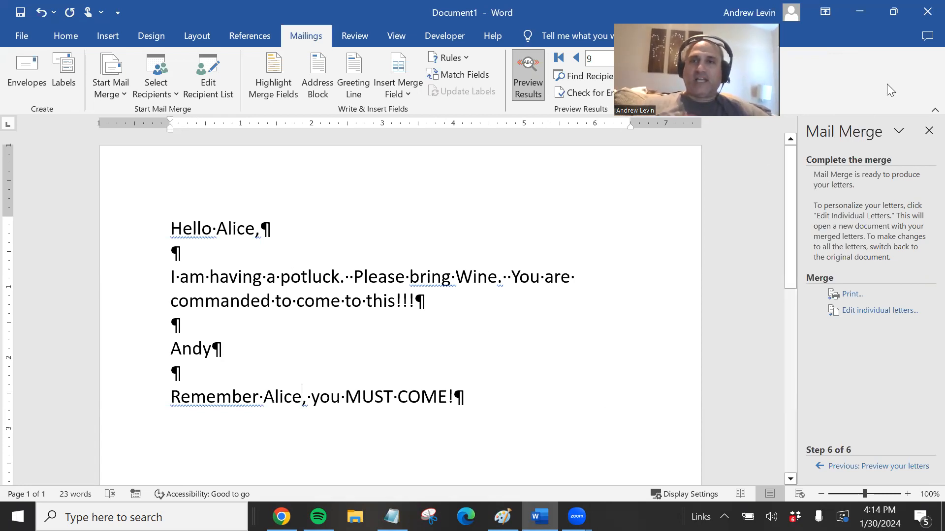
- Close the main letter document without saving and minimize the Spotify and Paint windows to show the desktop
click(923, 17)
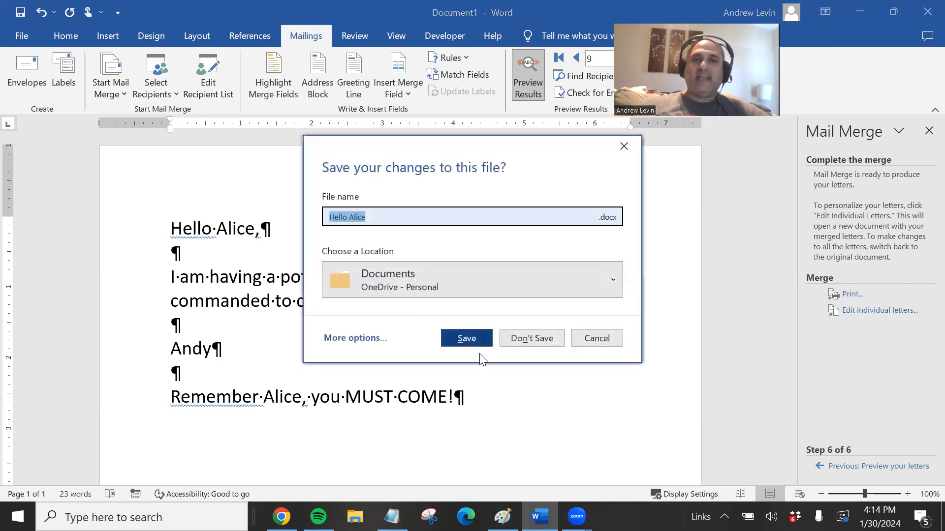
click(547, 338)
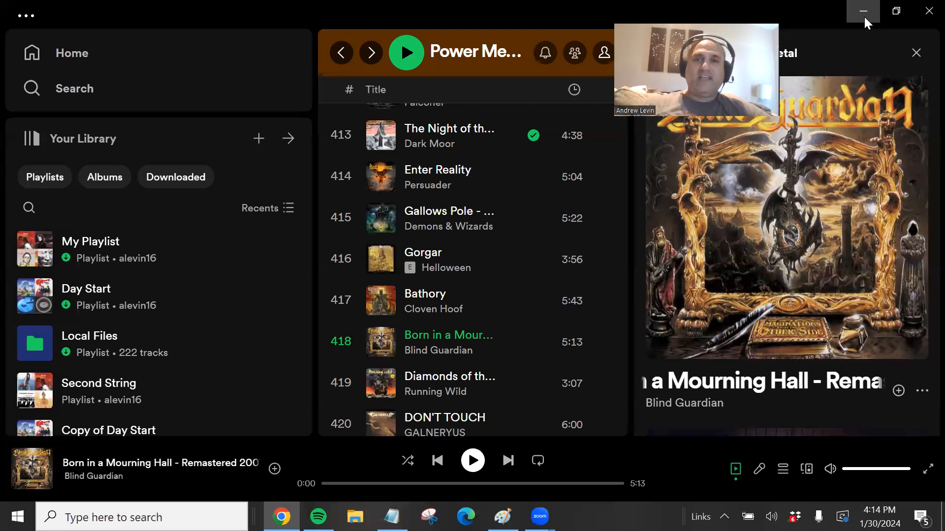
click(863, 16)
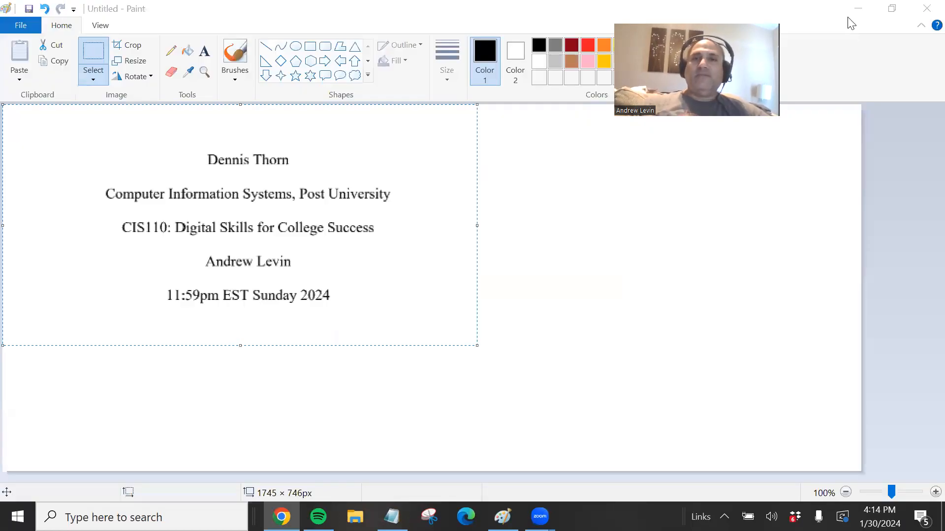
click(856, 9)
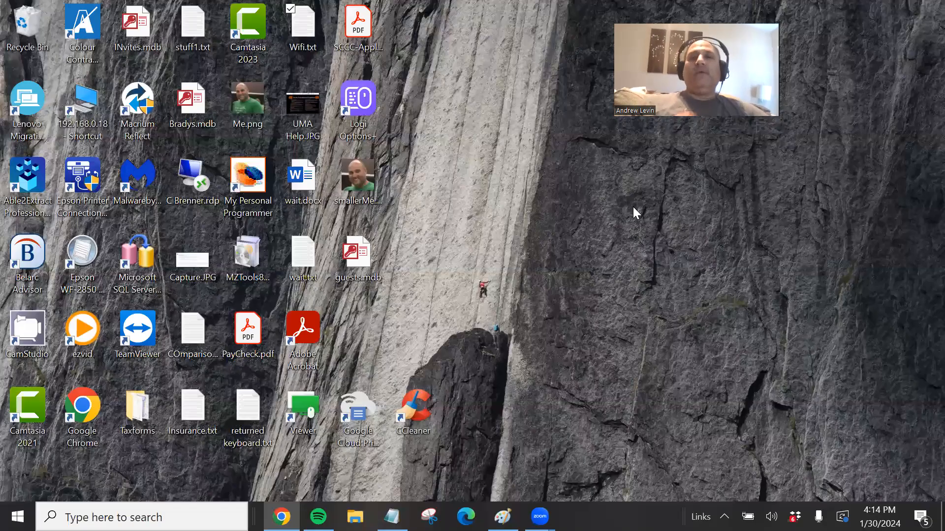